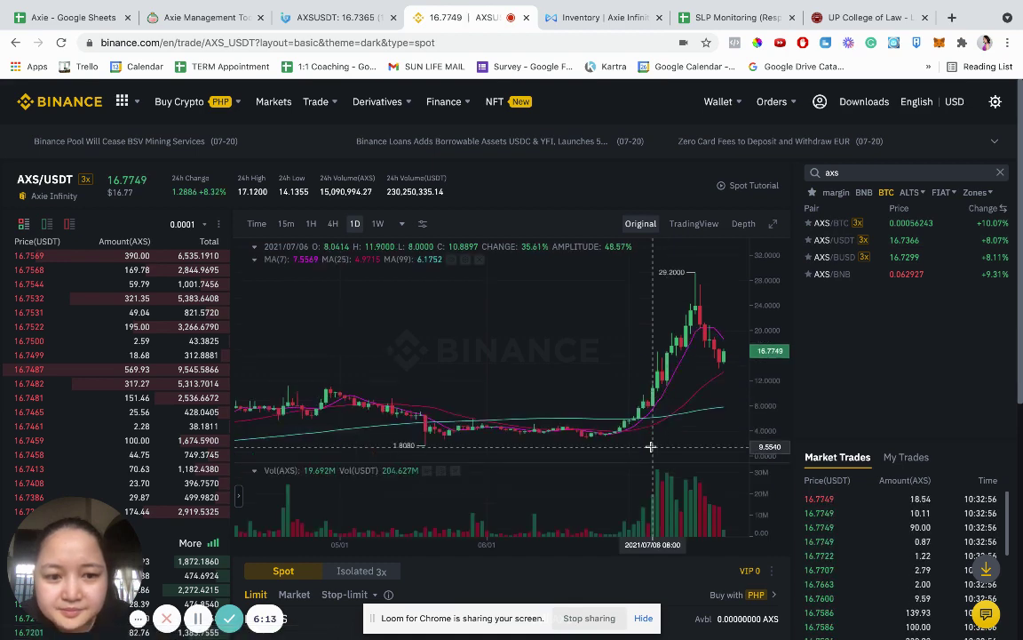
Step: Place a buy order for 50 AXS at the 16.7508 USDT limit price
scroll(622, 418, "down", 3)
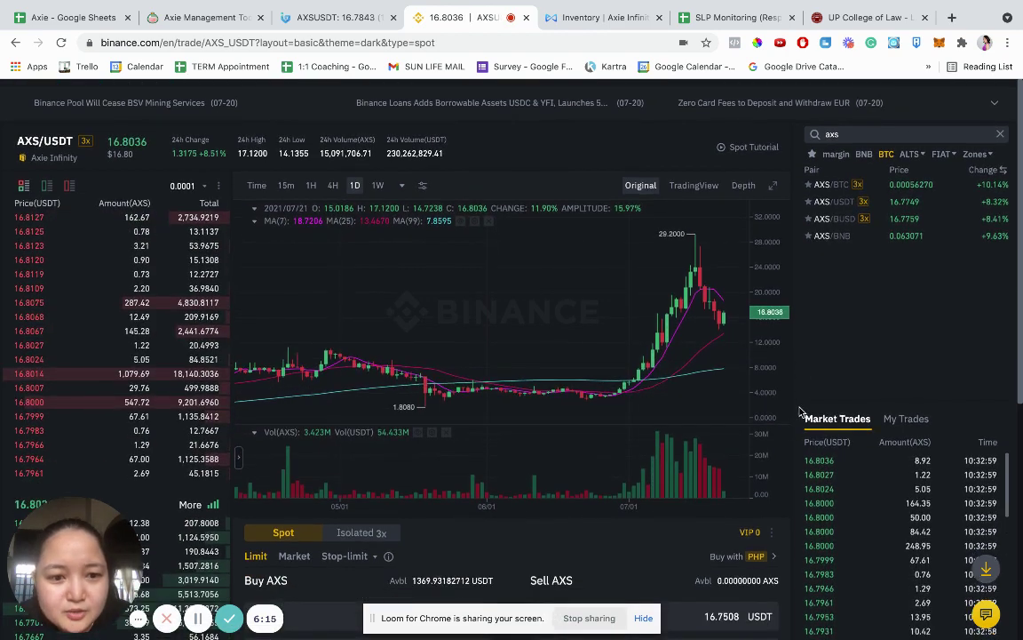
left_click(367, 433)
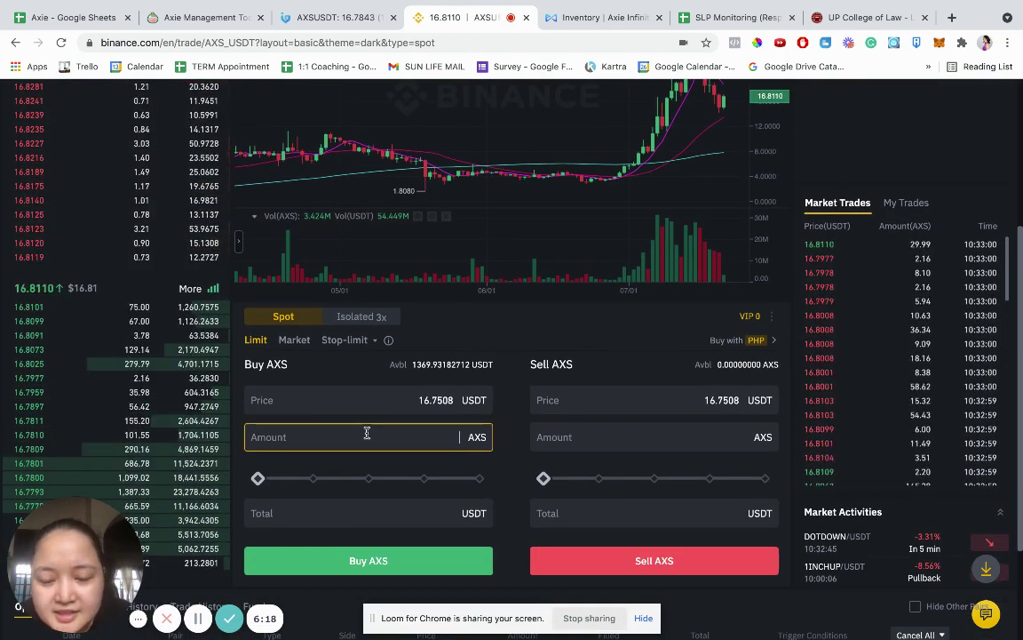
type("50")
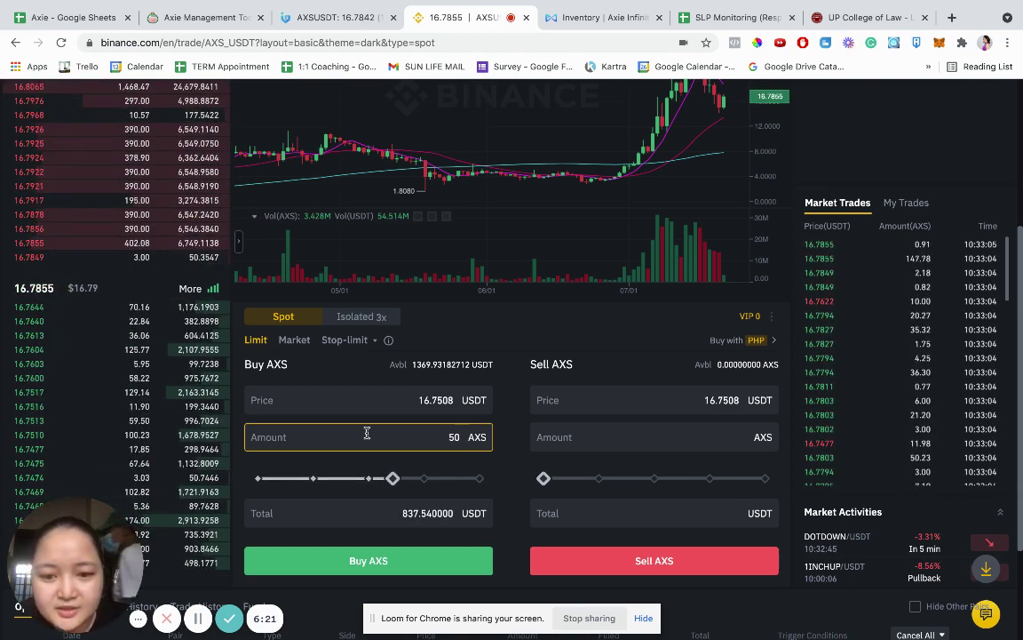
left_click(354, 561)
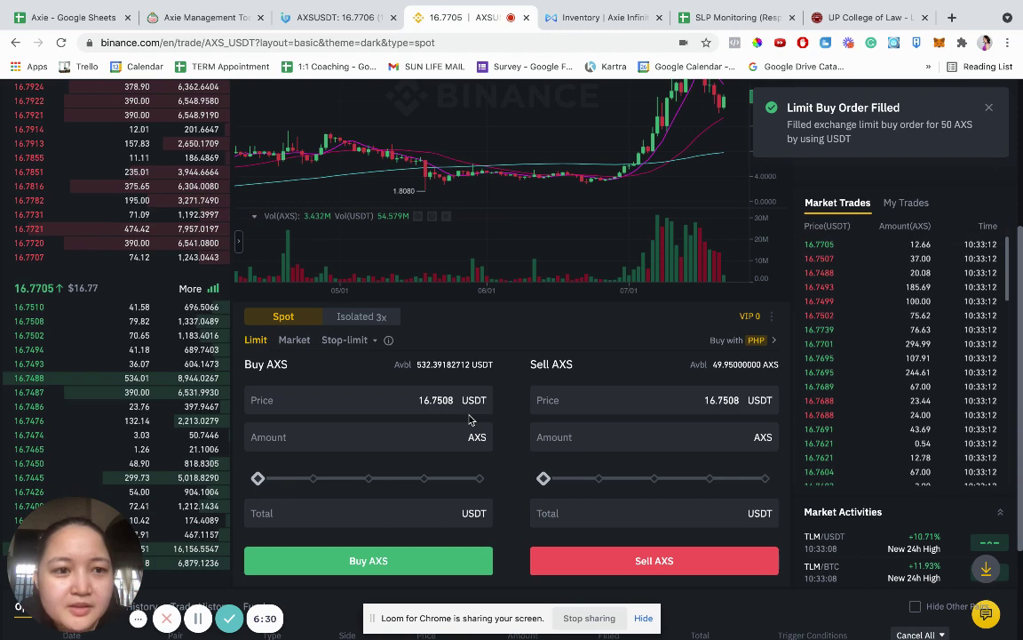
scroll(473, 413, "up", 3)
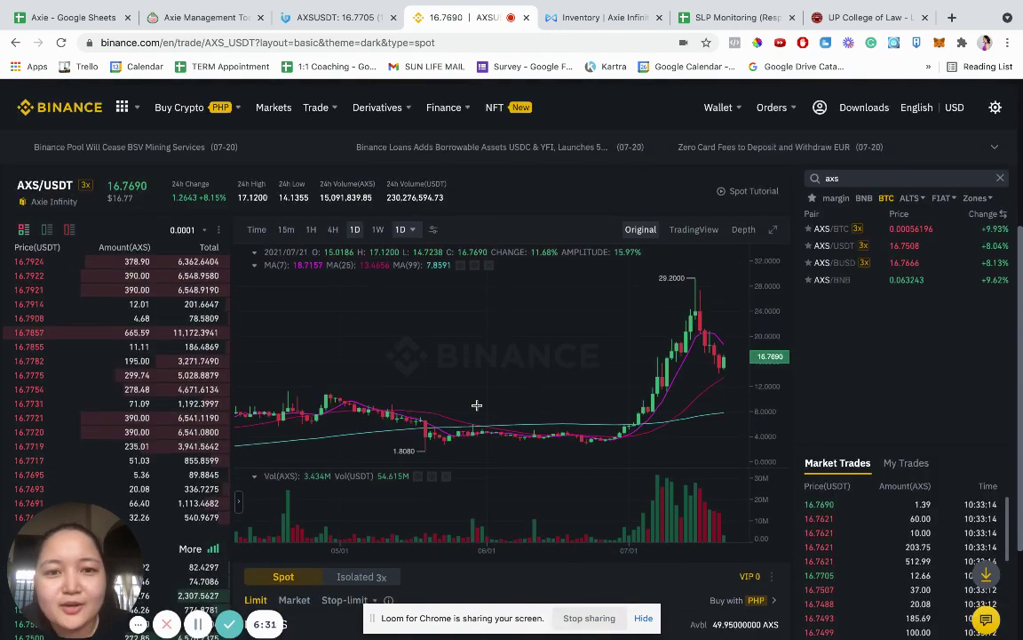
scroll(476, 405, "down", 1)
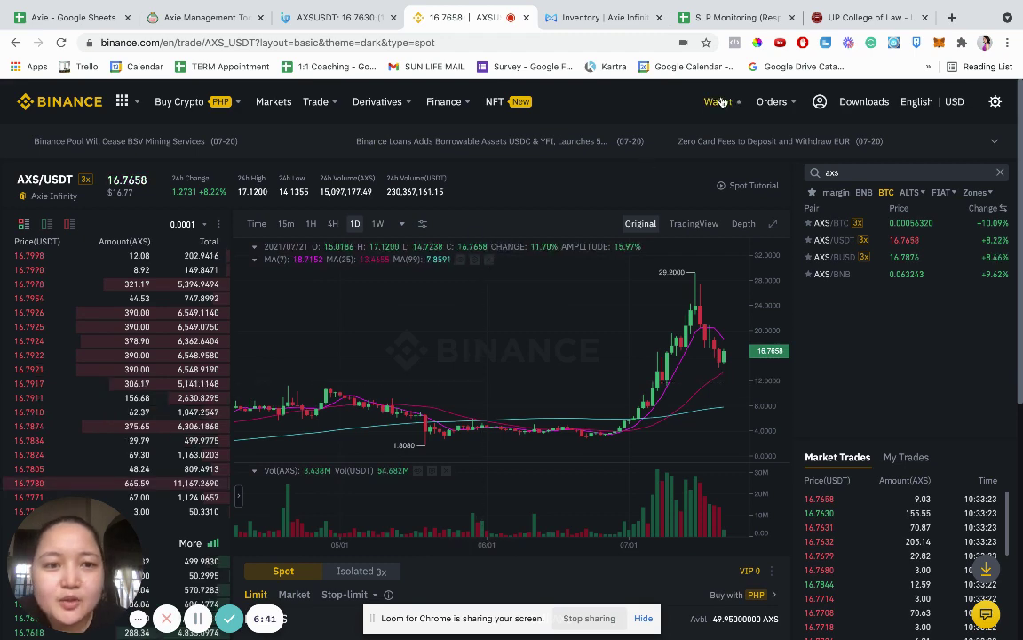
mouse_move(723, 105)
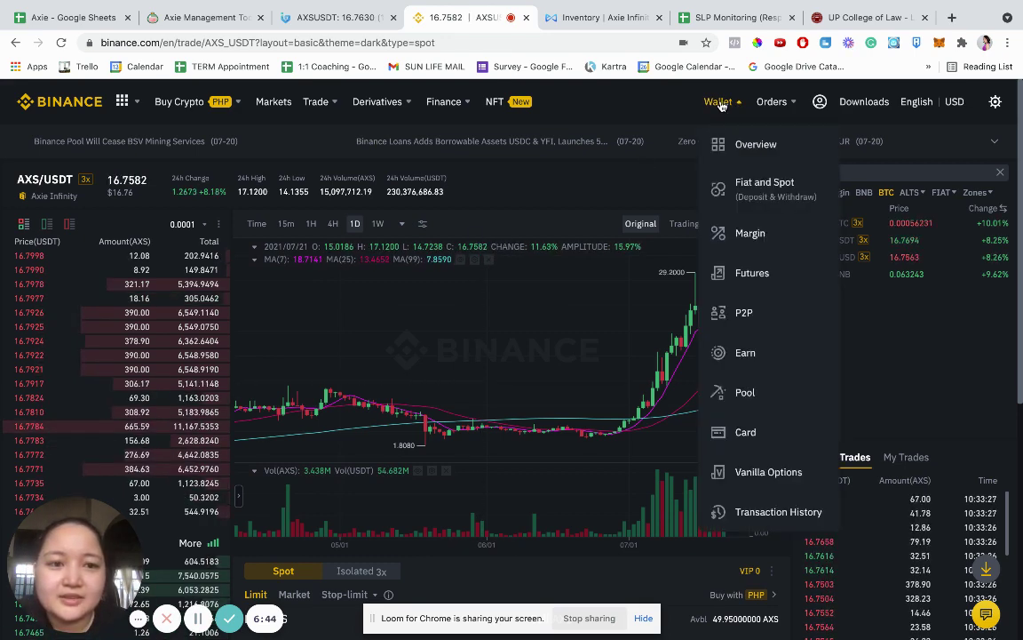
Step: From the Fiat and Spot wallet balances, start a withdrawal of the AXS balance
left_click(739, 193)
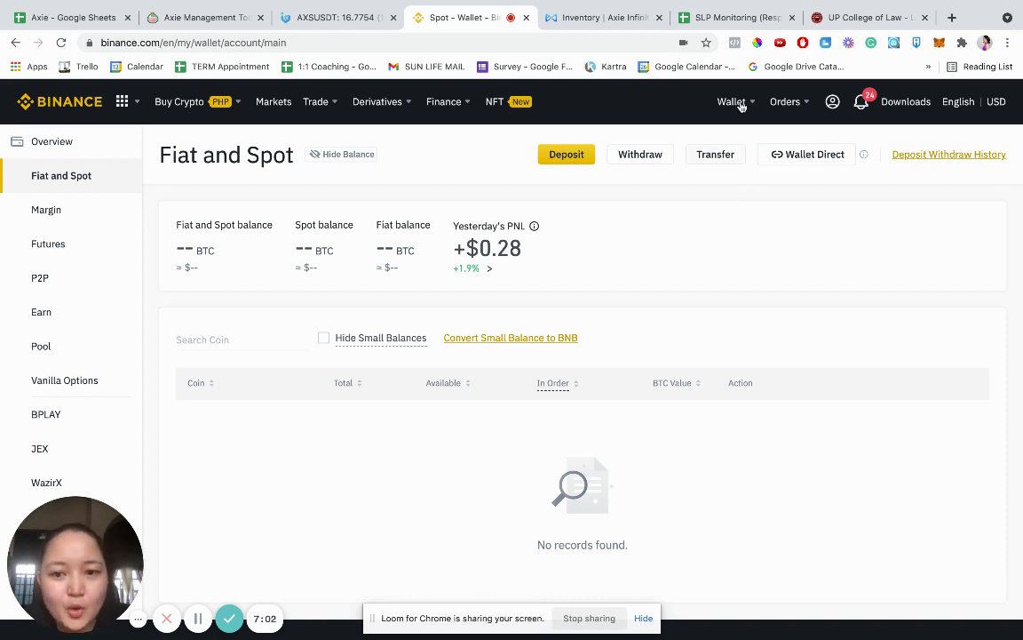
mouse_move(742, 106)
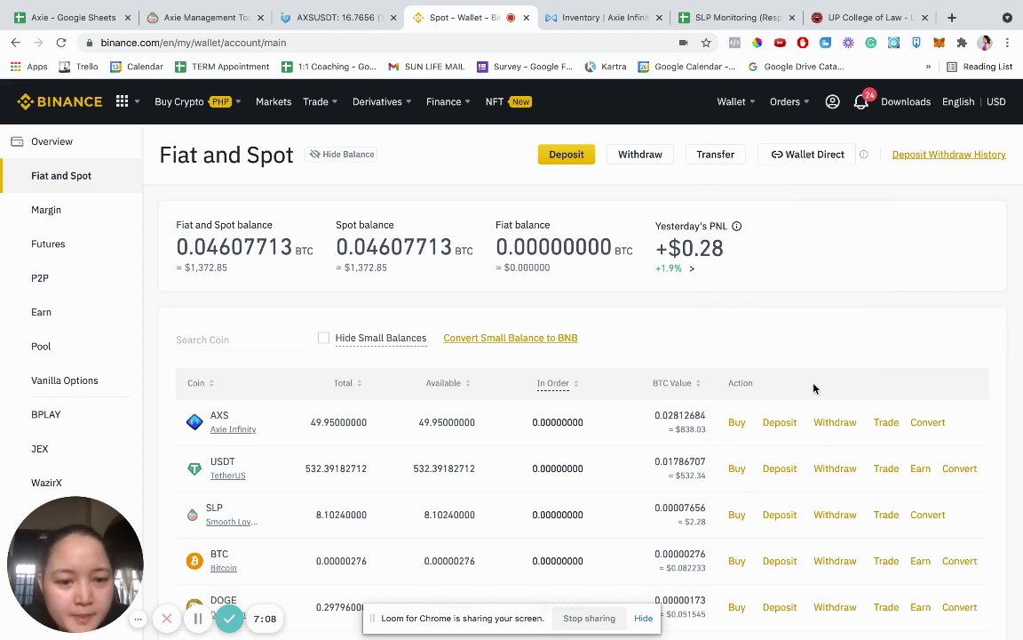
left_click(835, 423)
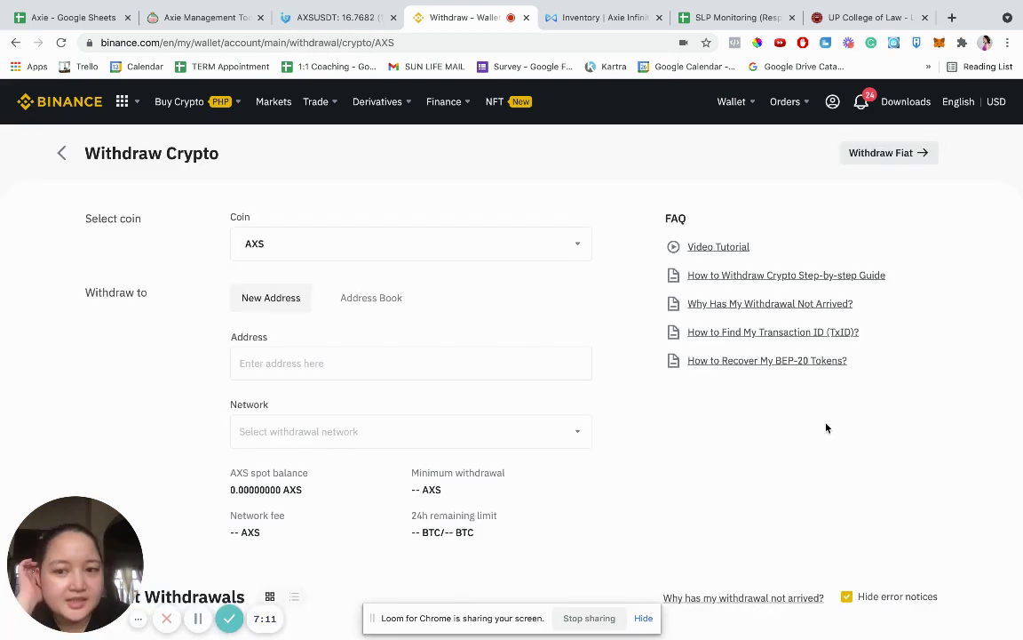
Step: Copy the MetaMask account address and paste it as the withdrawal destination
left_click(939, 44)
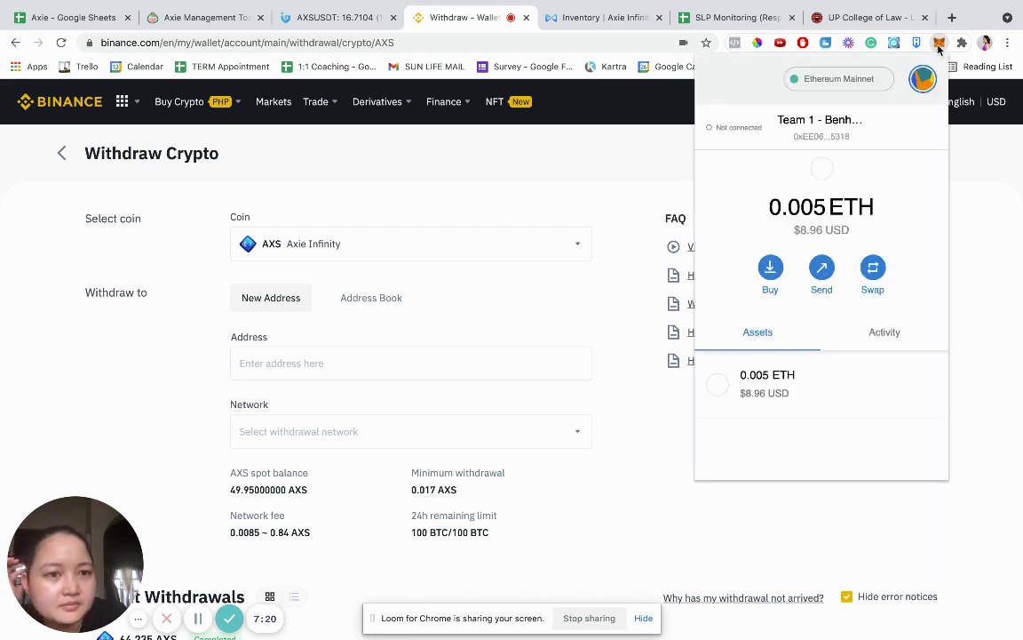
left_click(978, 230)
left_click(308, 365)
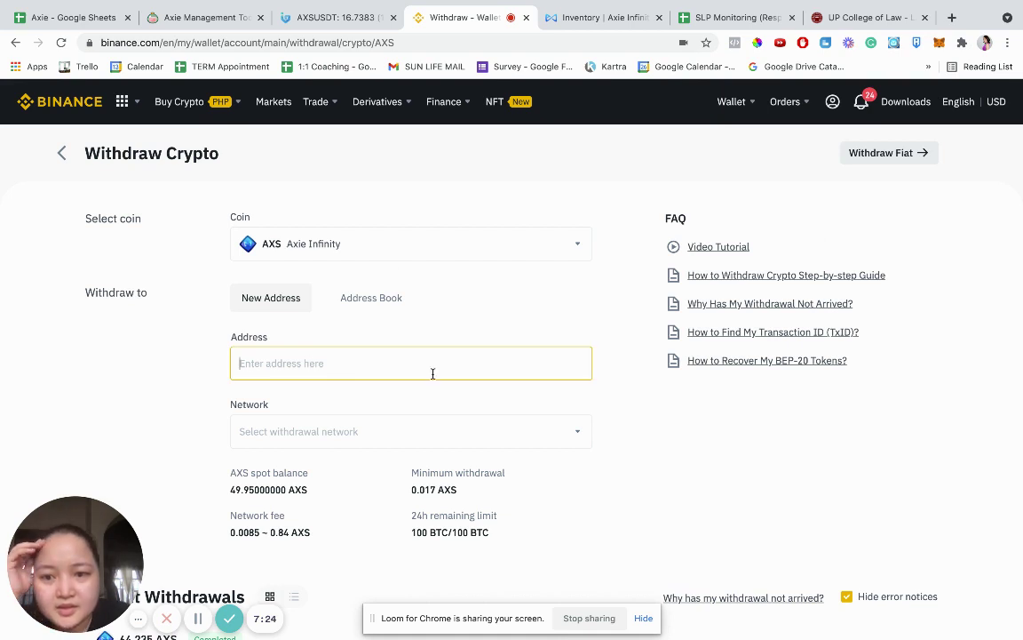
Step: Choose the ERC20 network, set the amount to the full 49.95 AXS, and request withdrawal
left_click(405, 433)
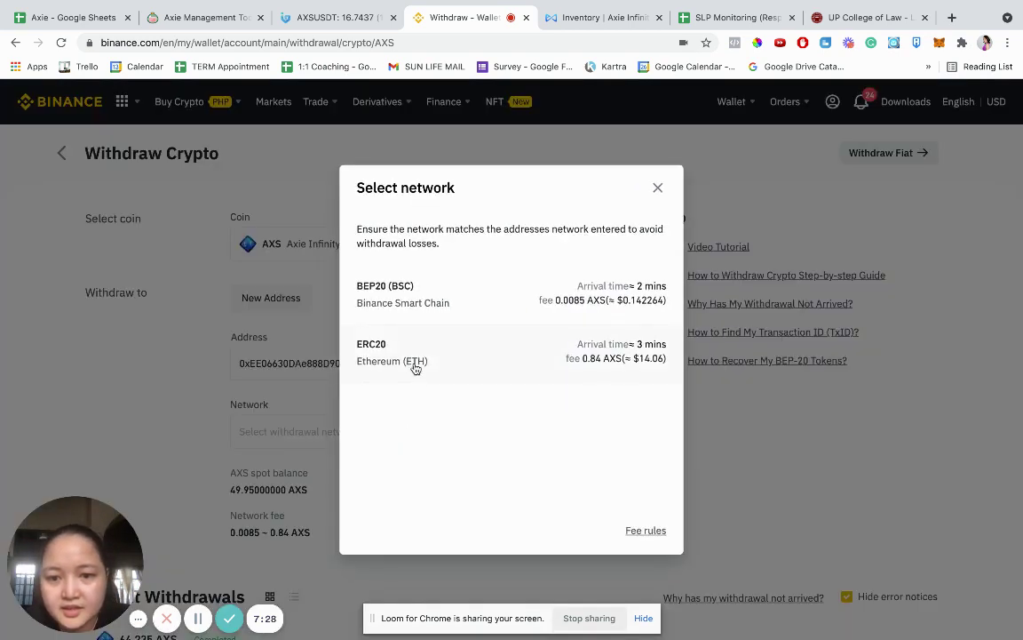
left_click(415, 364)
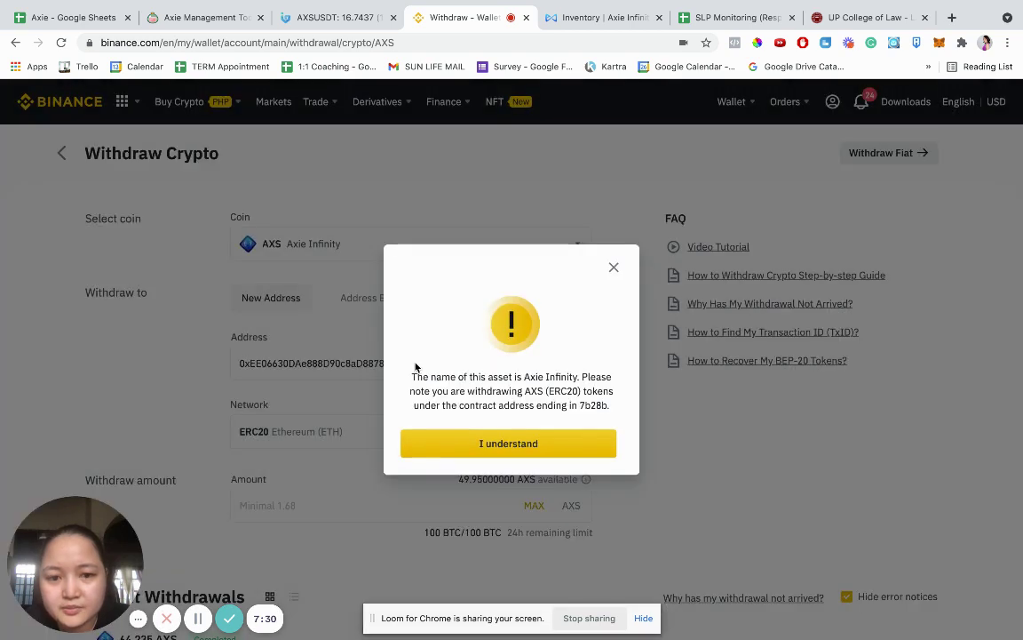
left_click(446, 450)
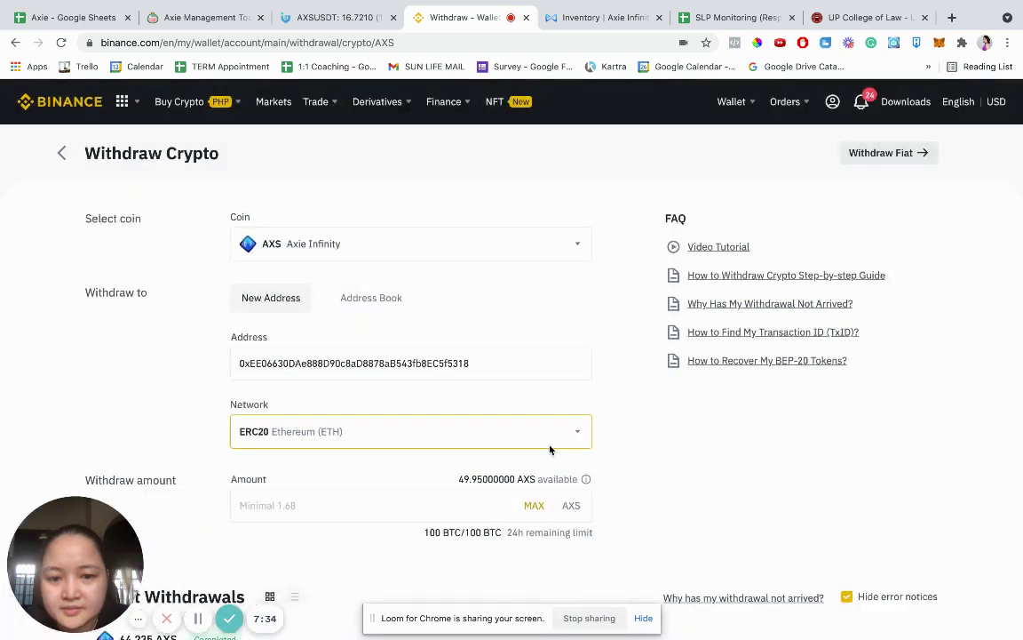
scroll(632, 461, "down", 1)
scroll(632, 461, "down", 1)
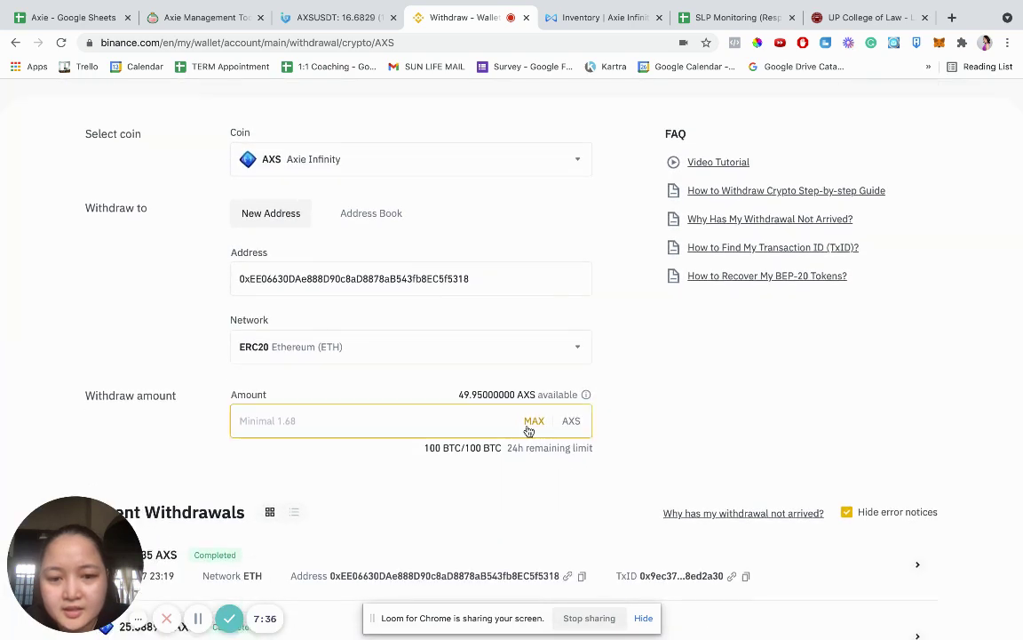
left_click(533, 421)
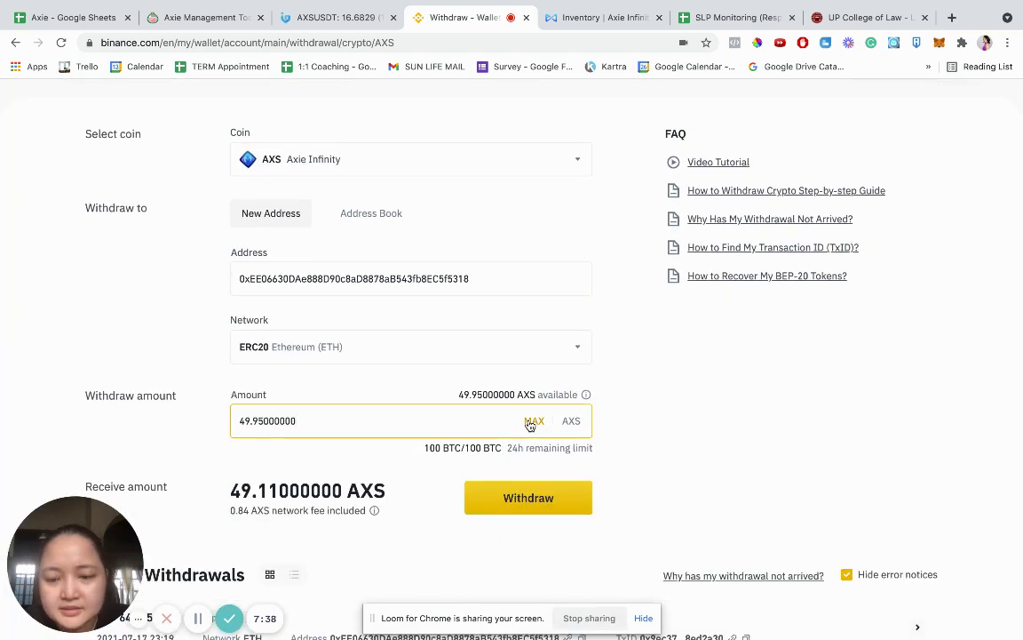
scroll(668, 502, "down", 2)
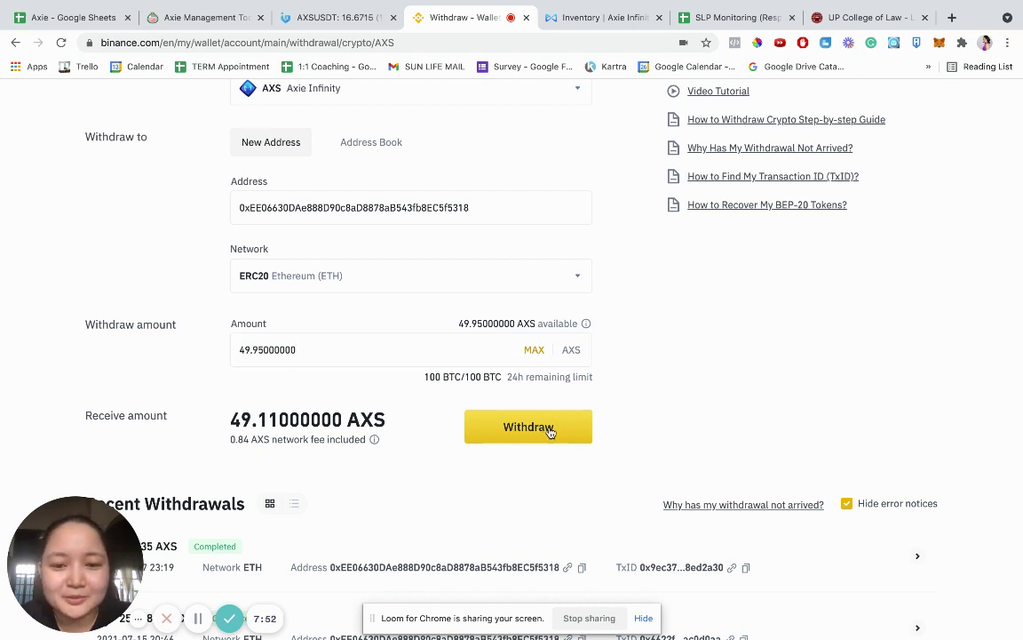
left_click(546, 429)
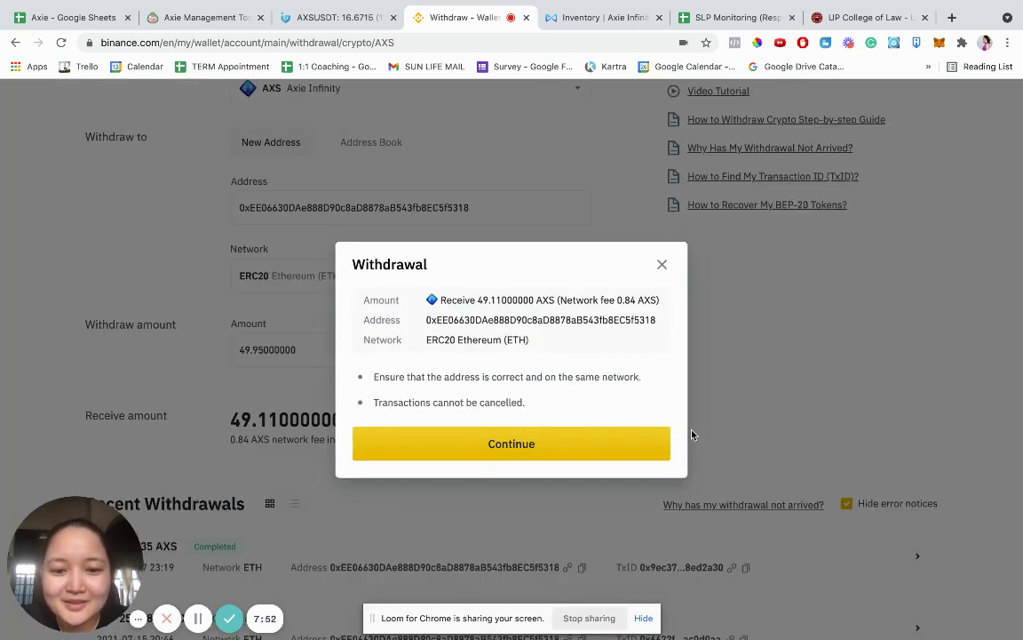
Step: Confirm the withdrawal details, enter the phone verification code, and request the e-mail code
left_click(583, 457)
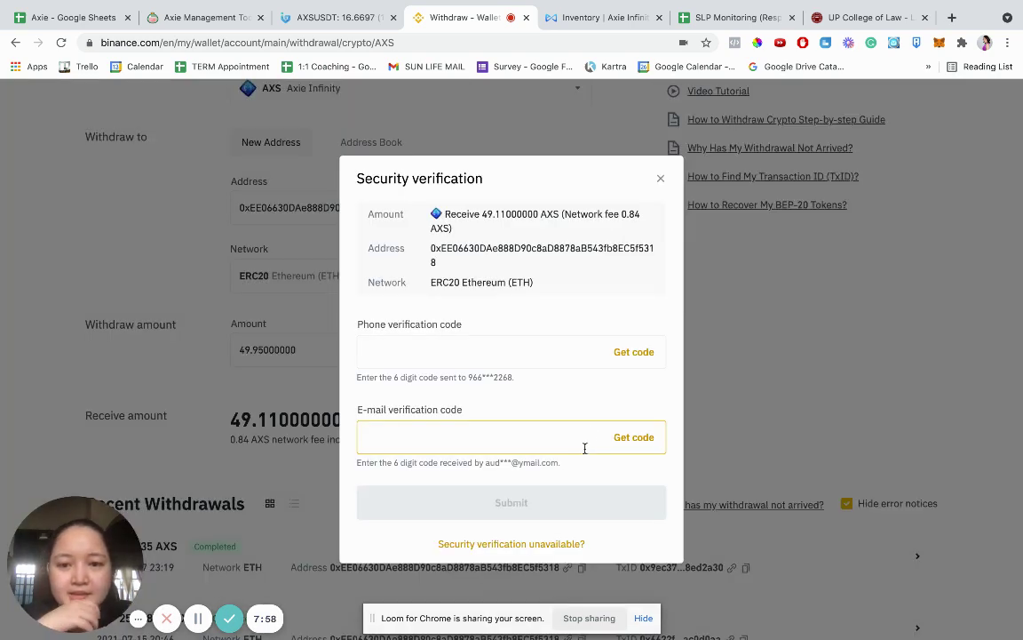
left_click(632, 352)
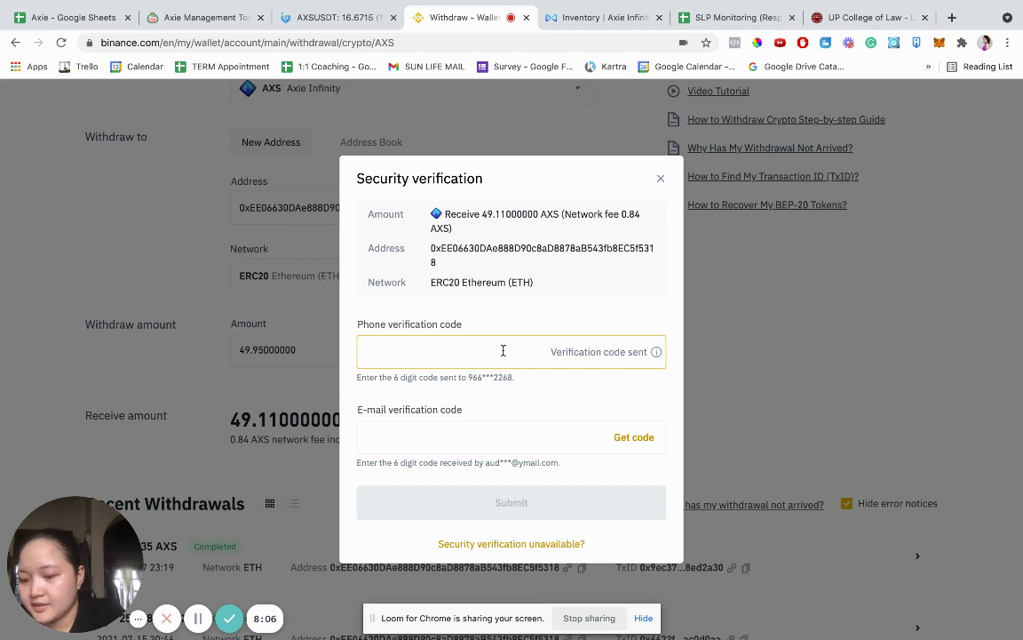
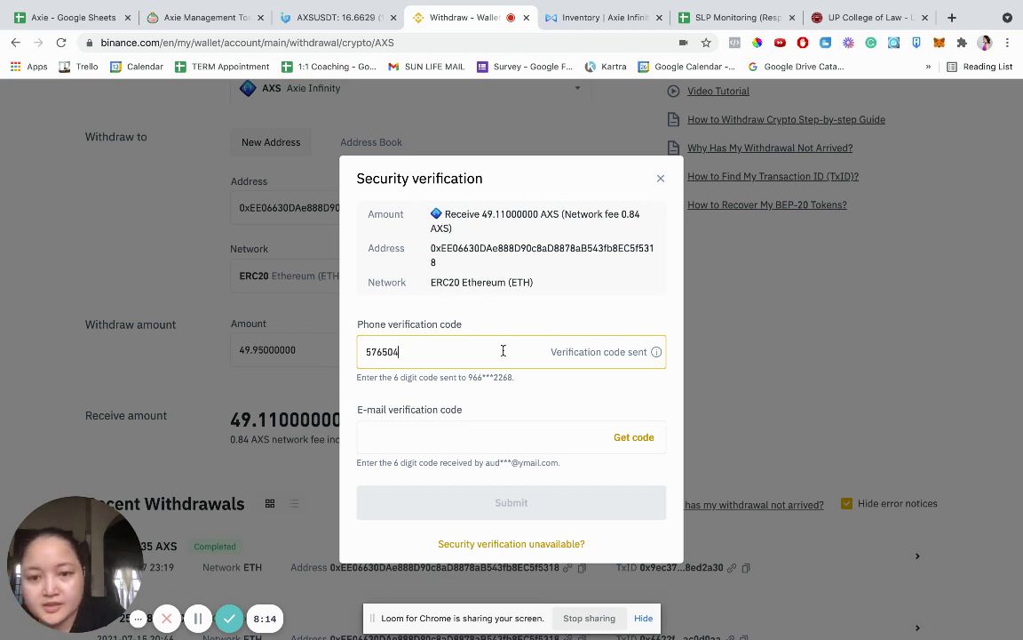
left_click(641, 437)
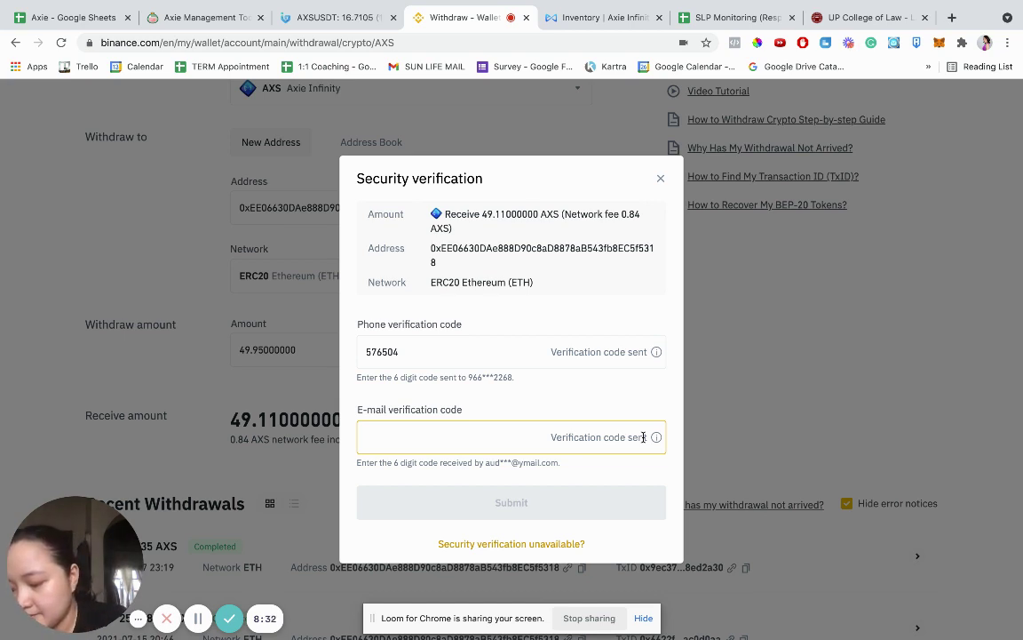
left_click(754, 320)
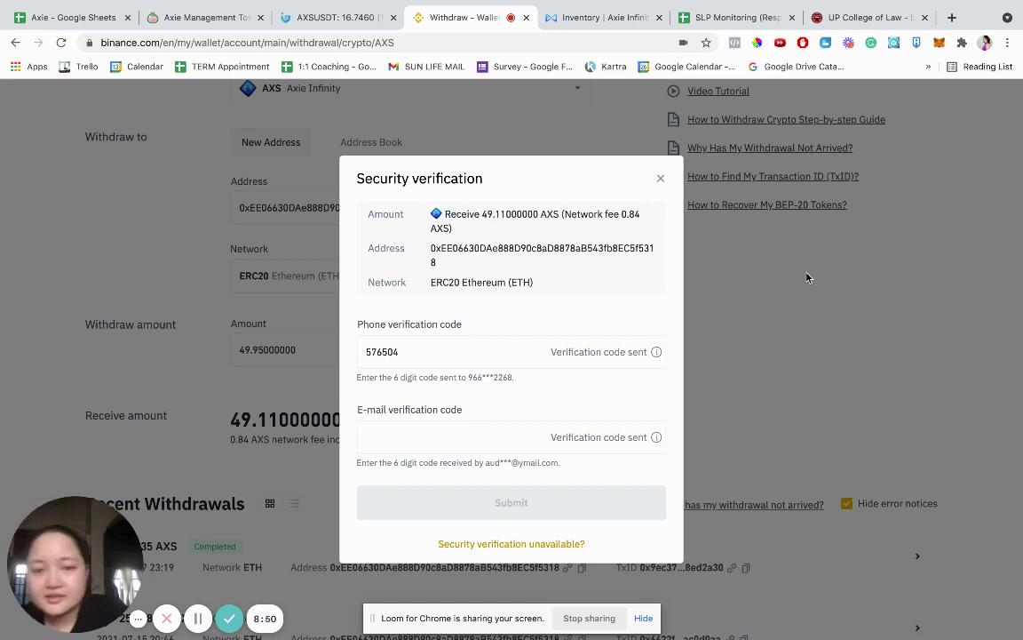
key("super+Tab")
key("super+Tab")
key("super+Tab")
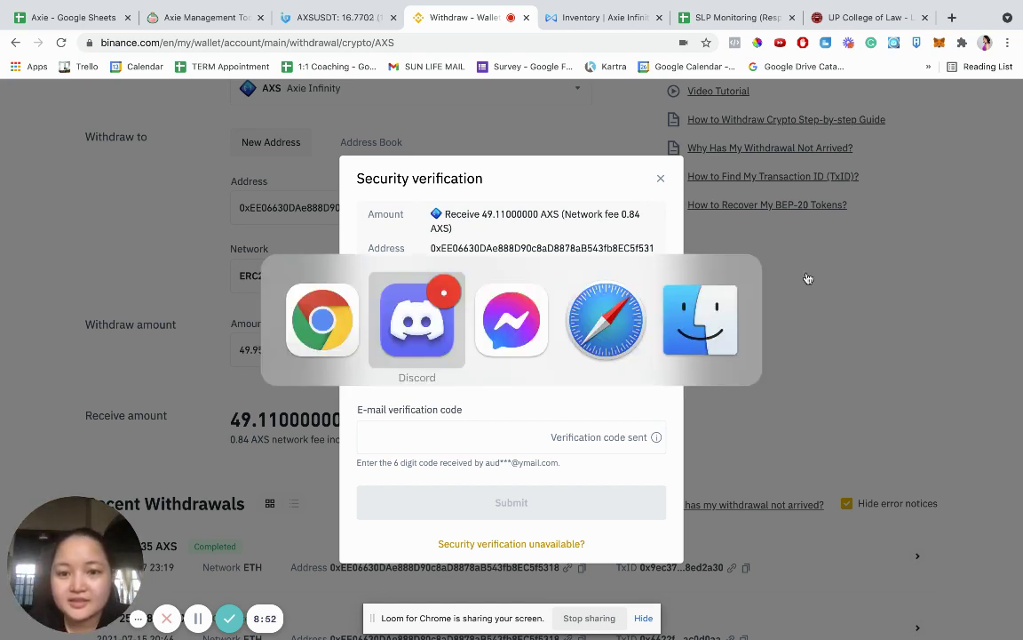
key("super+shift+Tab")
key("super+shift+Tab")
key("super+shift+Tab")
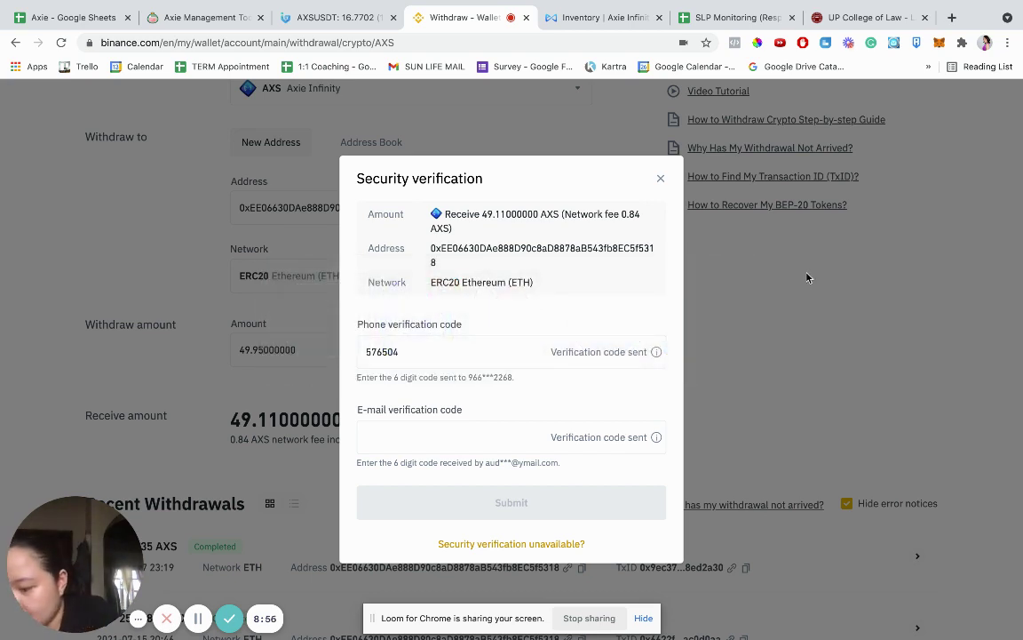
Step: Enter the e-mail verification code, submit, and complete the 49.11 AXS withdrawal request
left_click(474, 438)
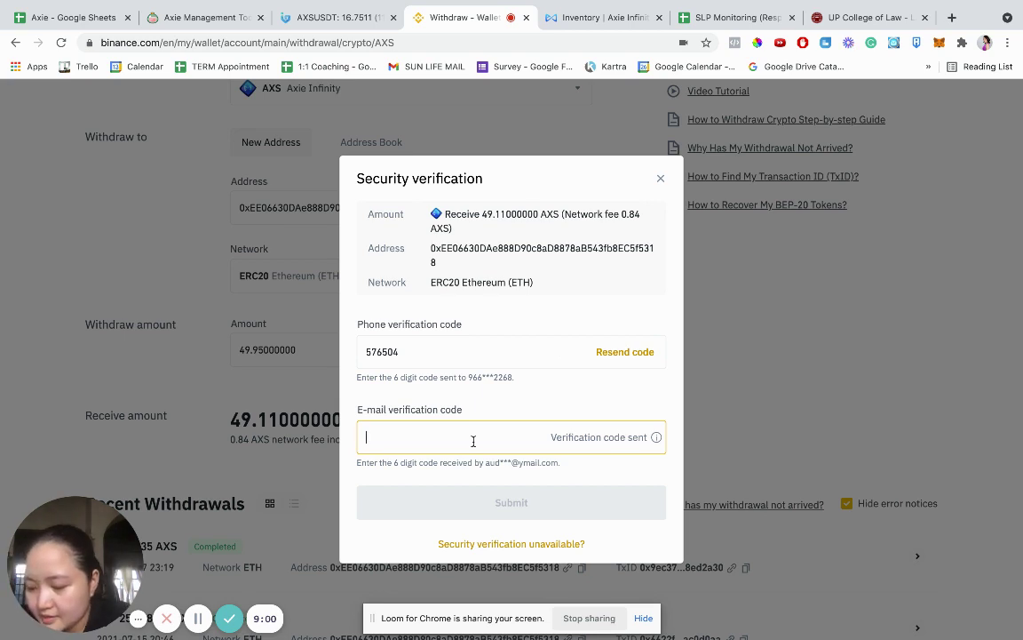
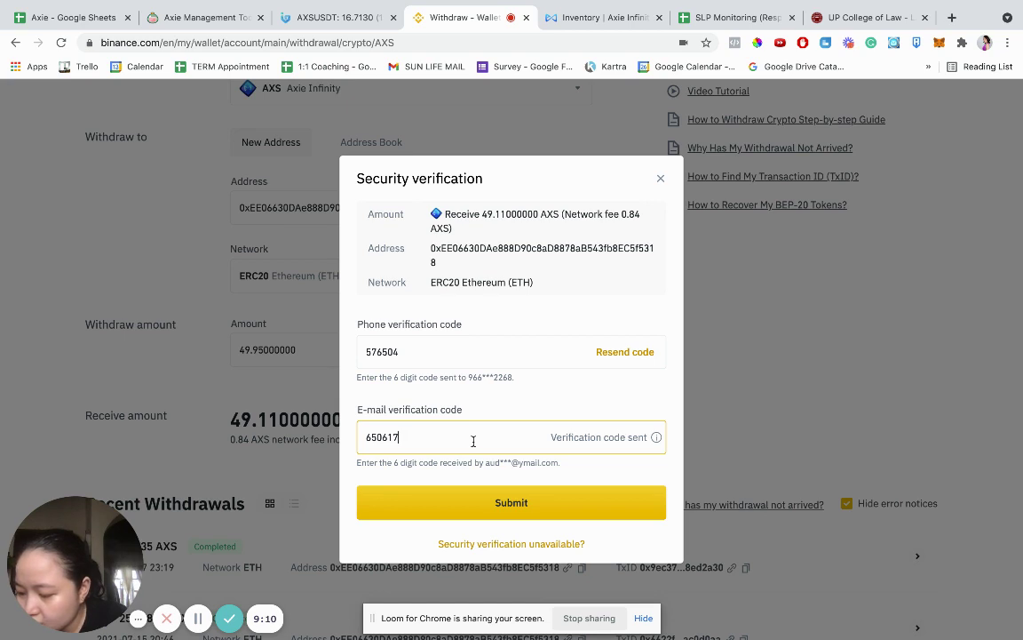
left_click(518, 503)
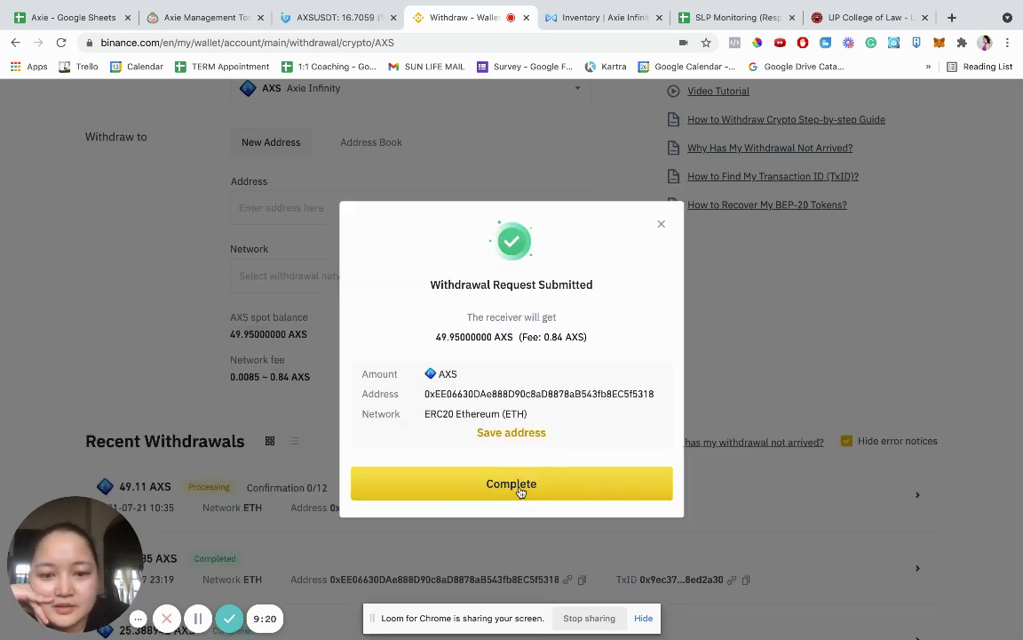
left_click(521, 491)
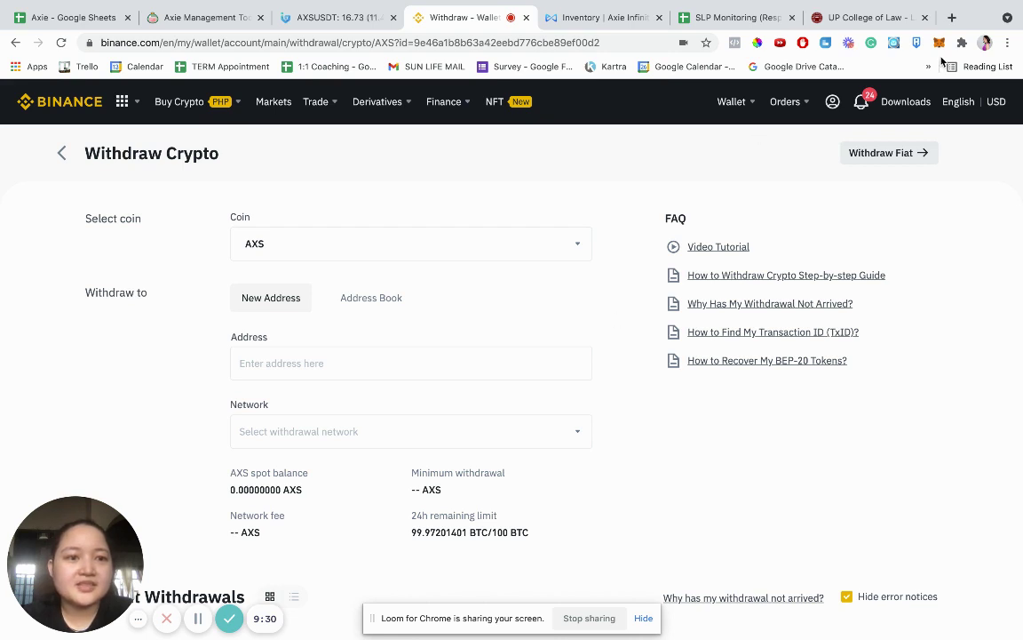
Step: In the Axie marketplace, open the Account dashboard and start a Deposit to Ronin
left_click(591, 20)
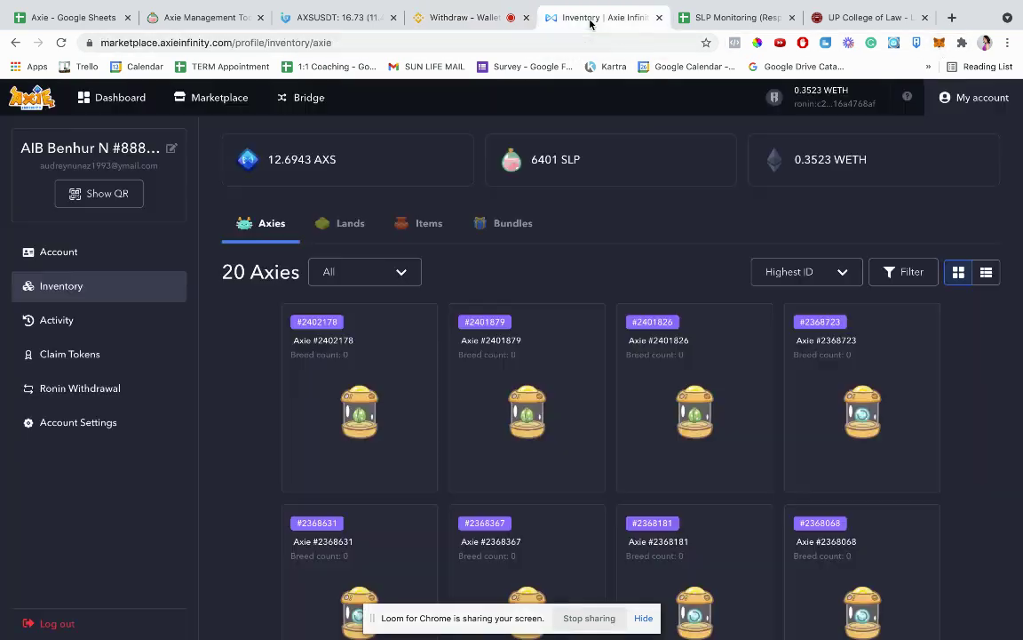
left_click(96, 256)
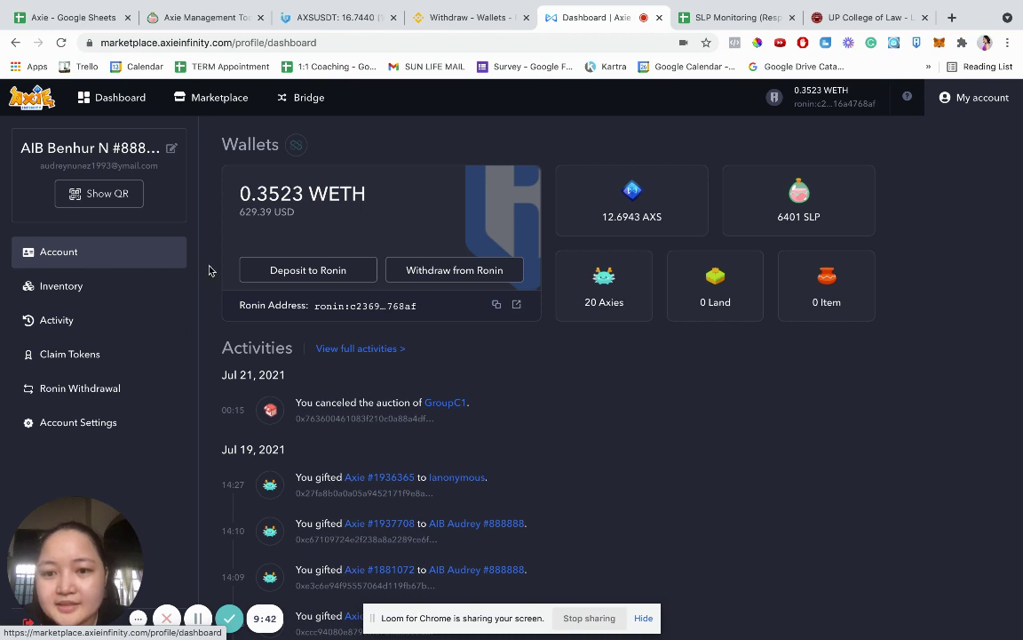
left_click(274, 282)
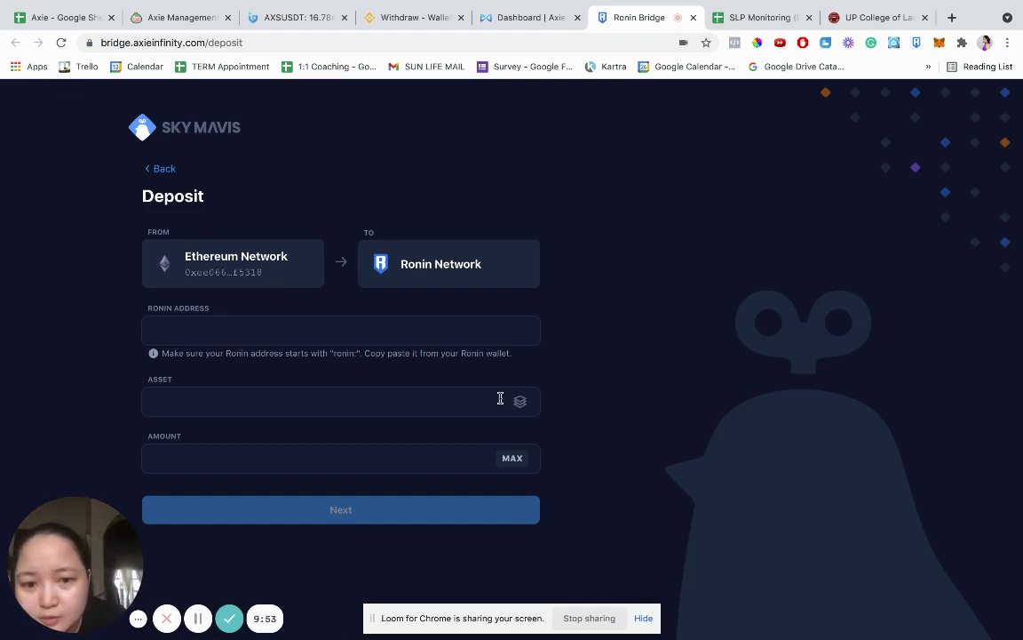
Step: Select AXS as the deposit asset, reloading the page and selecting AXS again
left_click(519, 402)
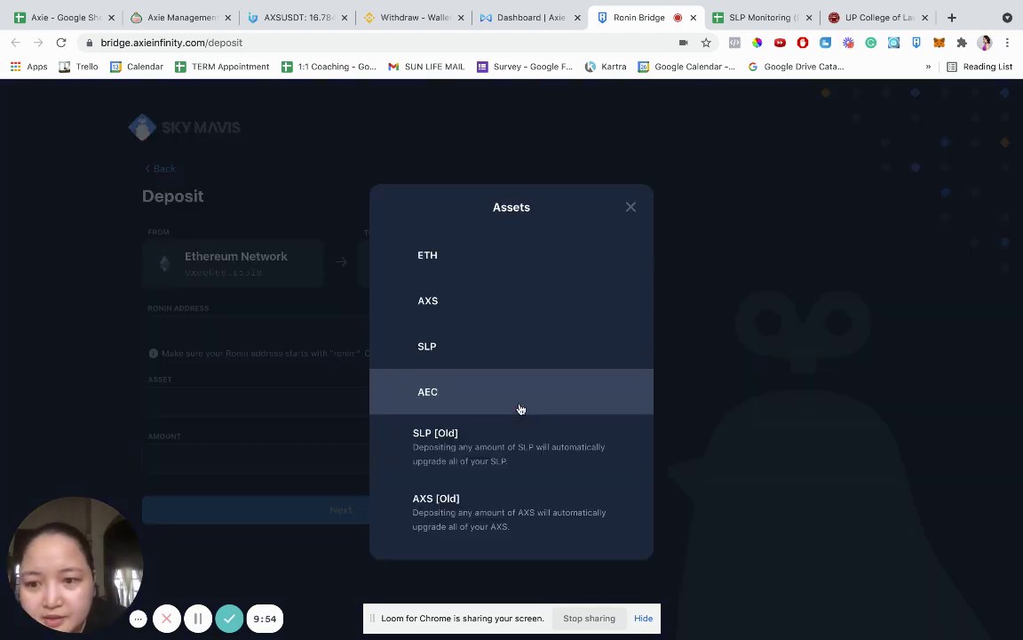
left_click(495, 310)
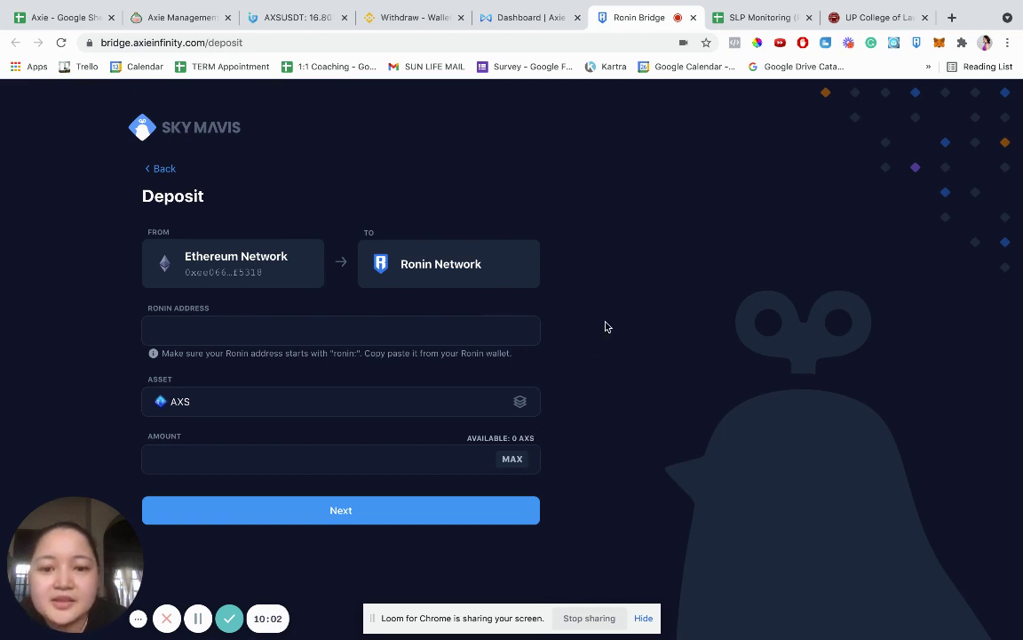
left_click(534, 42)
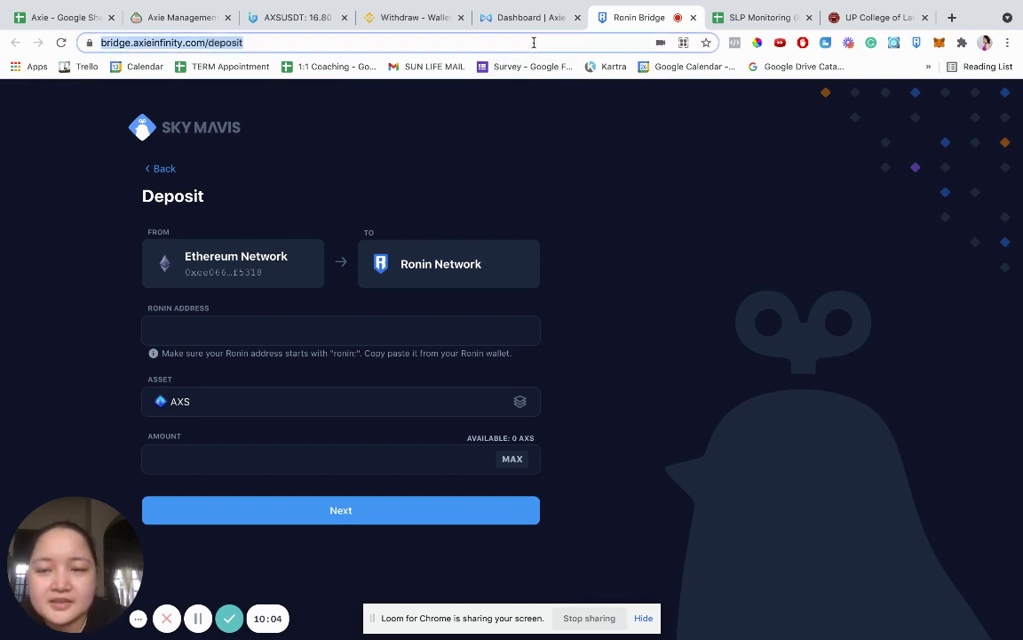
key("Return")
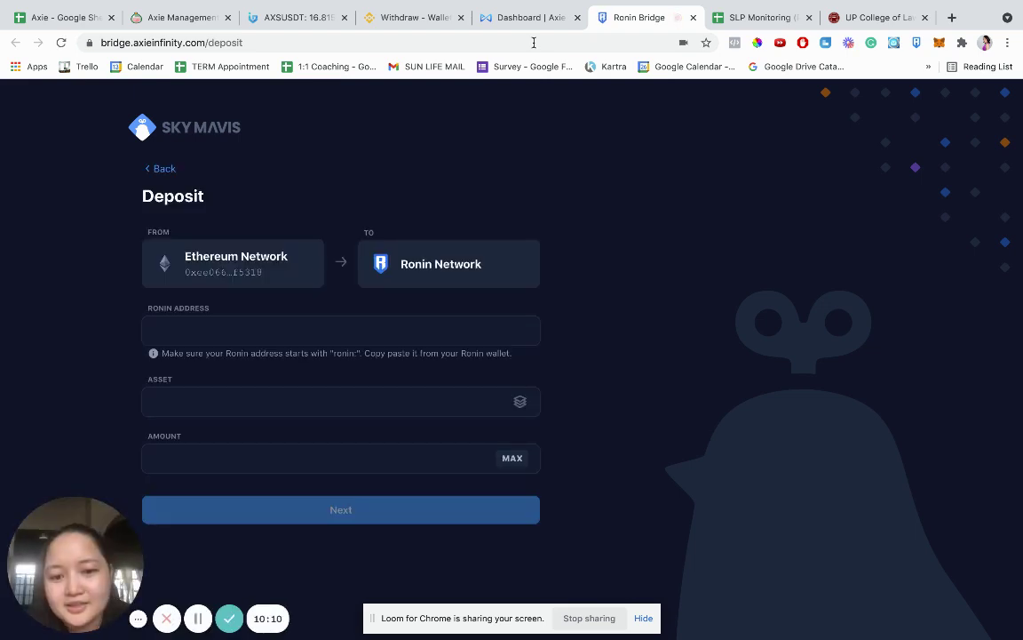
left_click(520, 402)
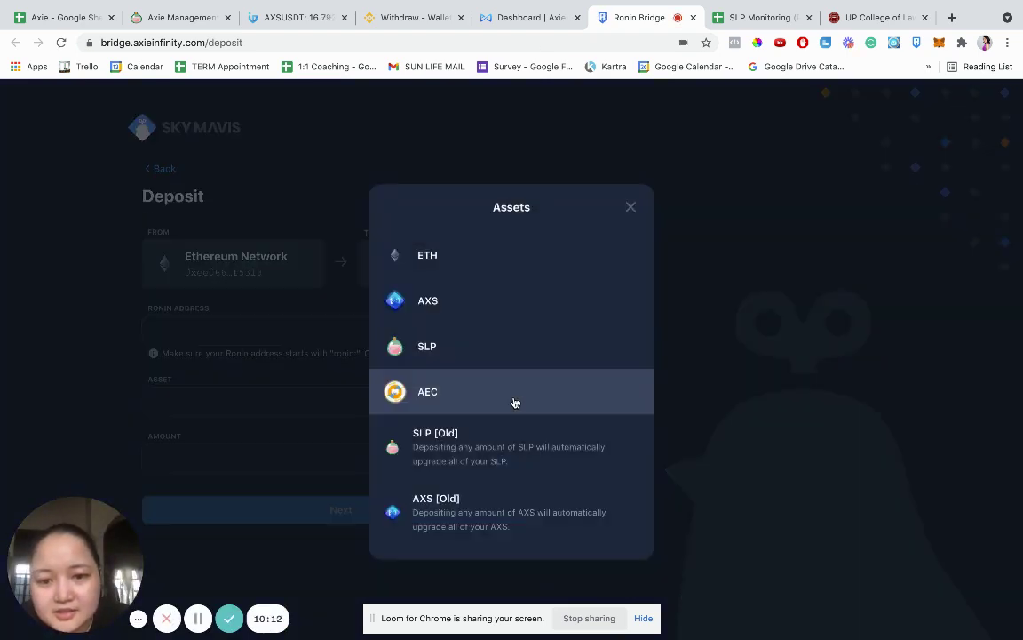
left_click(511, 316)
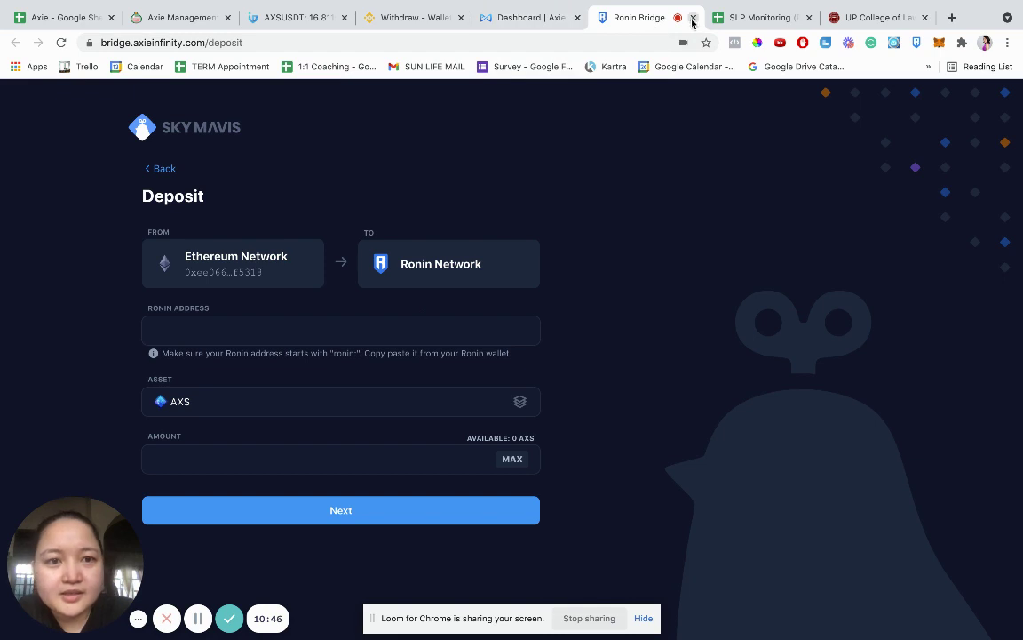
Step: Reload the bridge, reselect AXS, and fill in the full 49.11 AXS amount
left_click(476, 43)
key("Return")
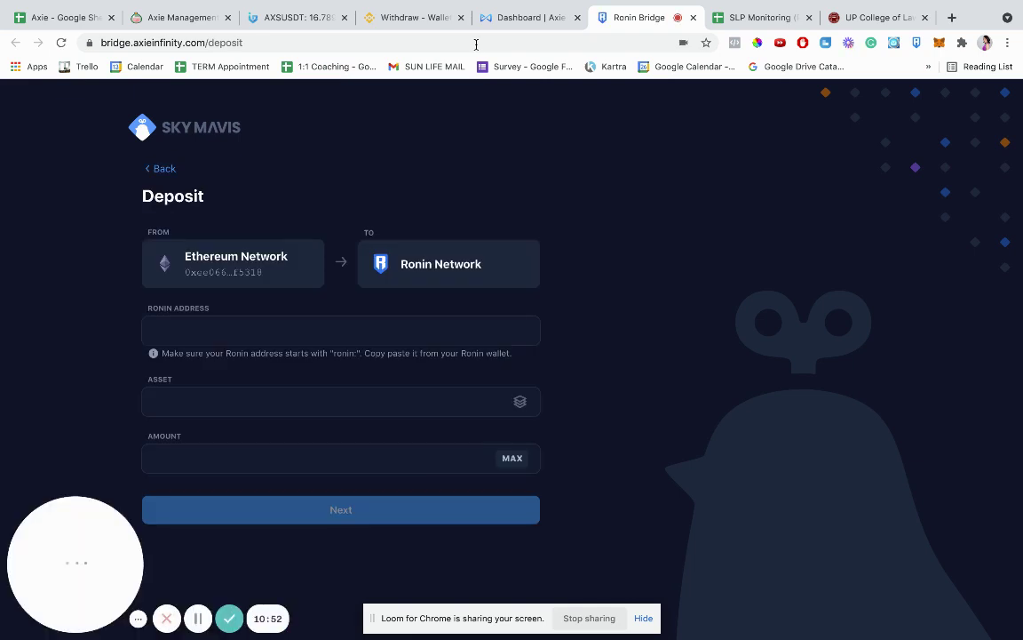
left_click(515, 399)
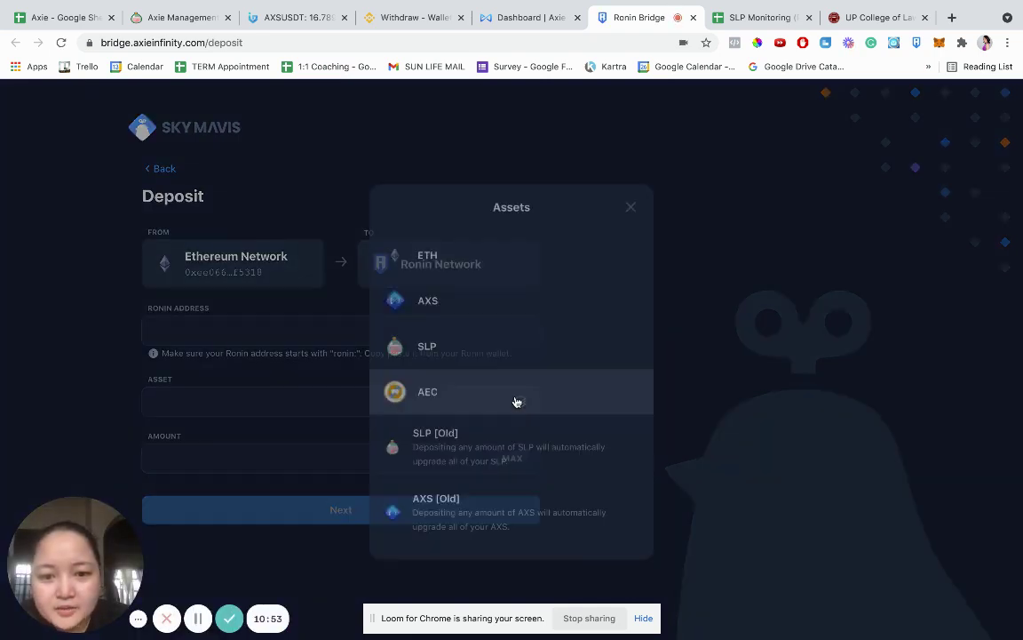
left_click(508, 318)
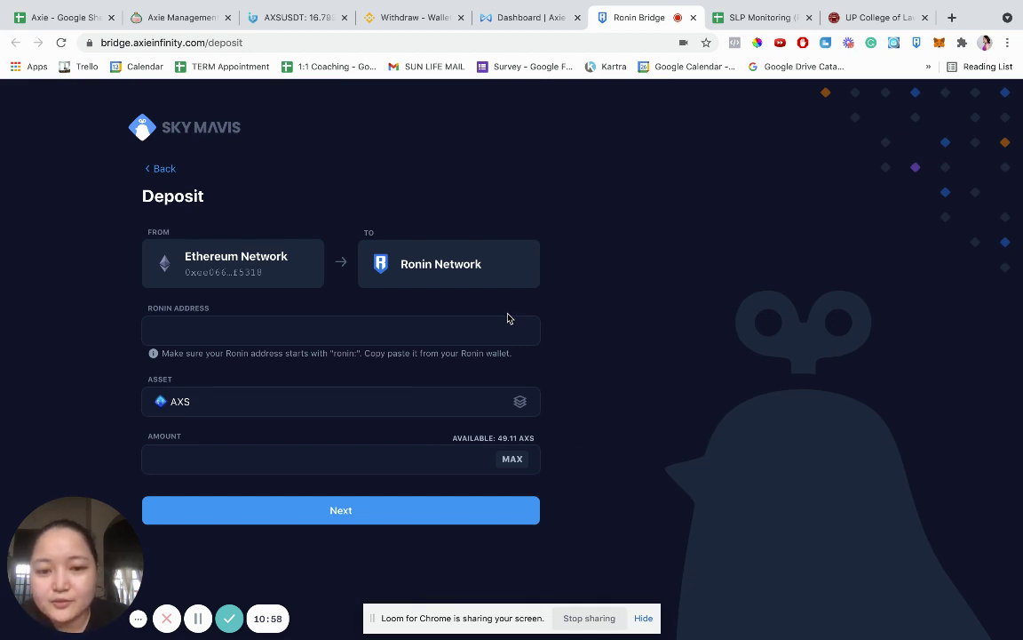
left_click(513, 460)
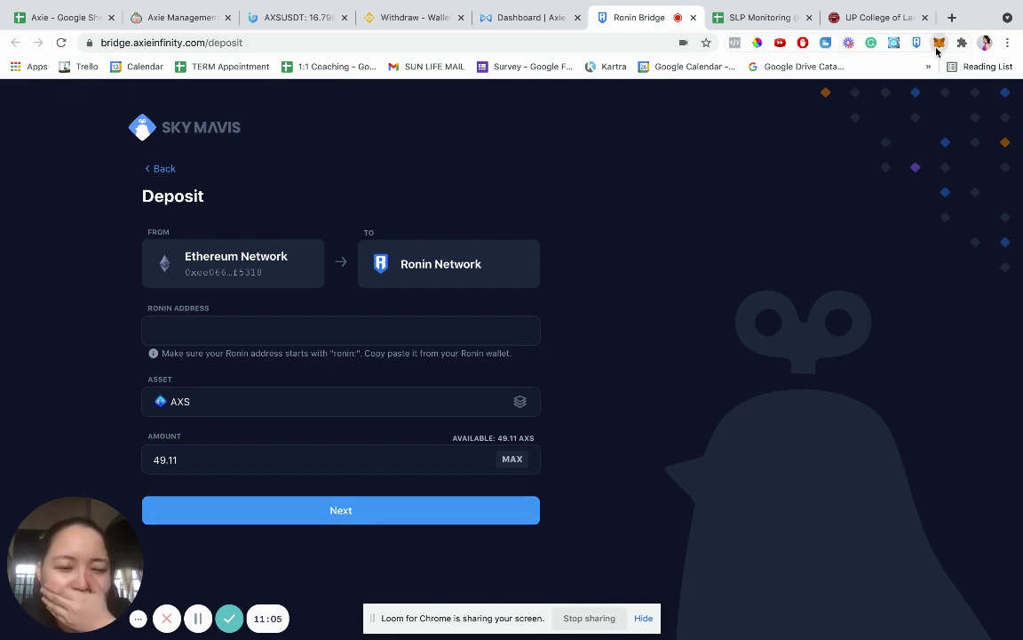
left_click(938, 44)
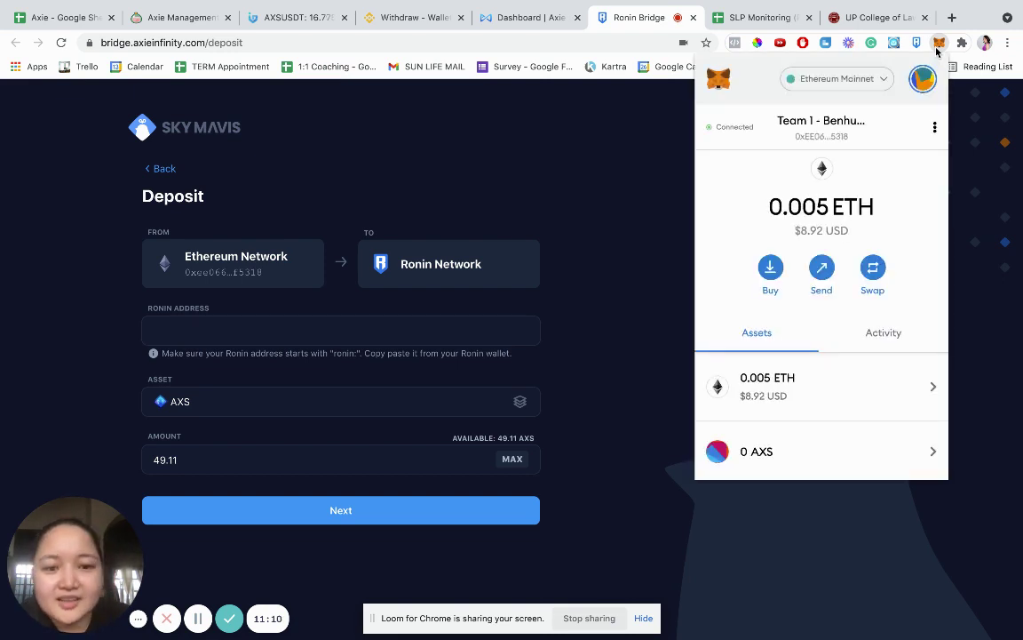
left_click(427, 516)
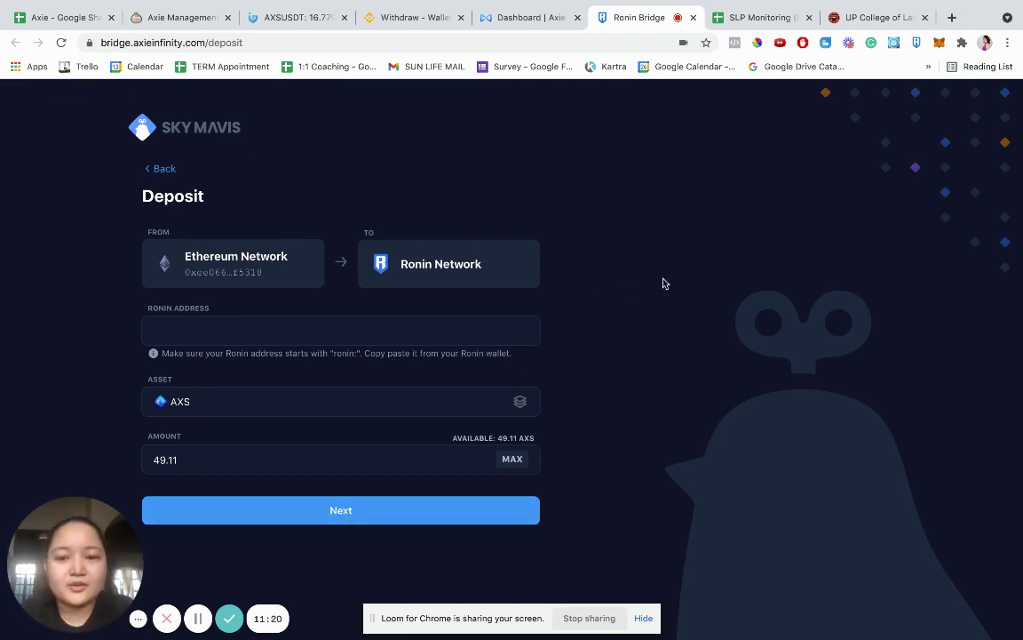
Step: Copy the account's Ronin address from the Axie dashboard into the Ronin Address field
left_click(509, 25)
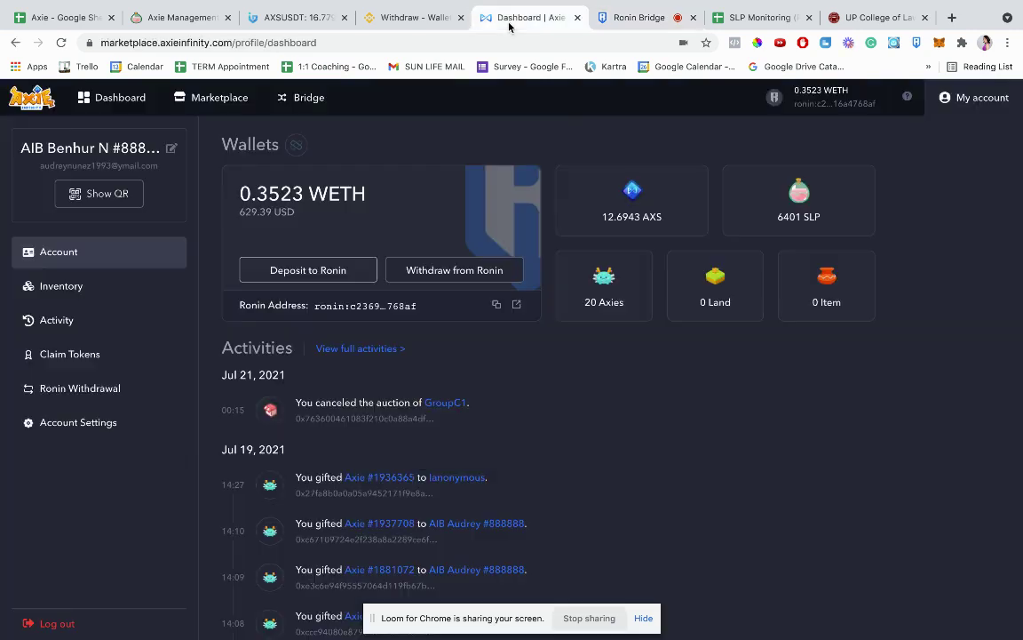
left_click(497, 305)
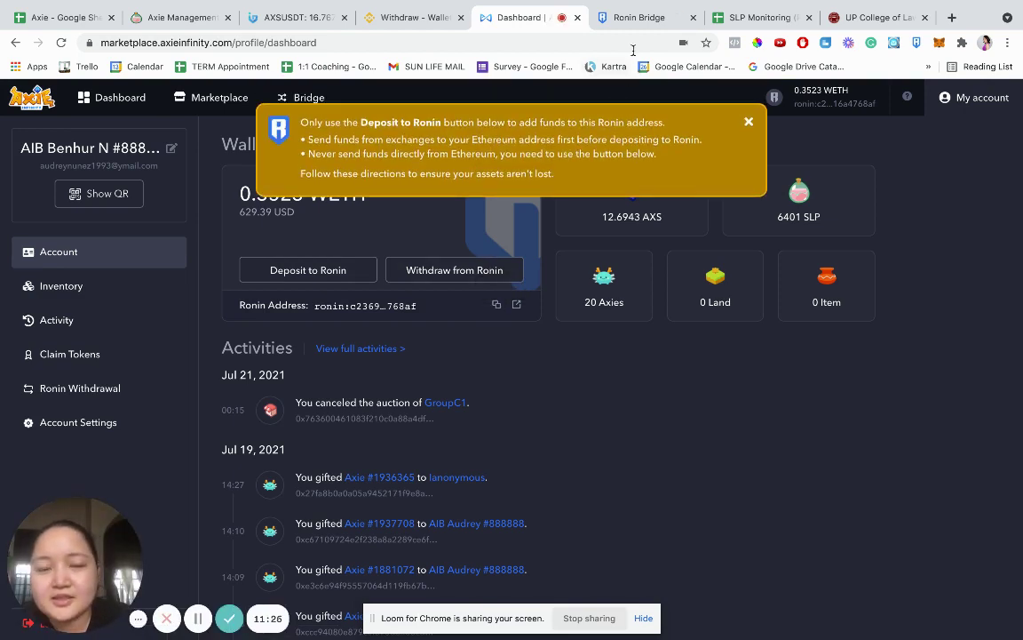
left_click(644, 24)
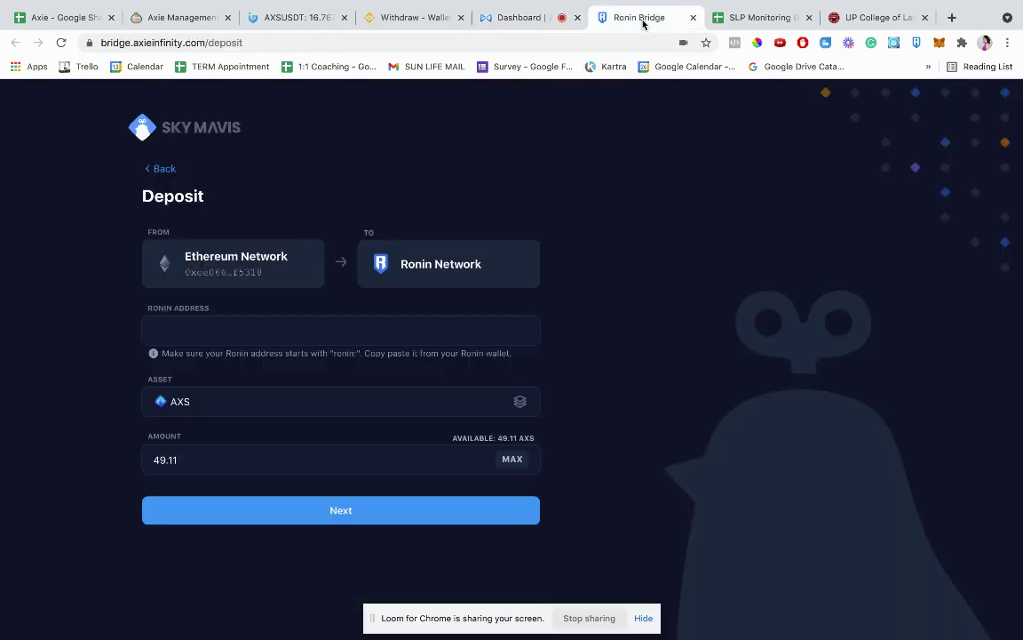
left_click(327, 330)
key("super+v")
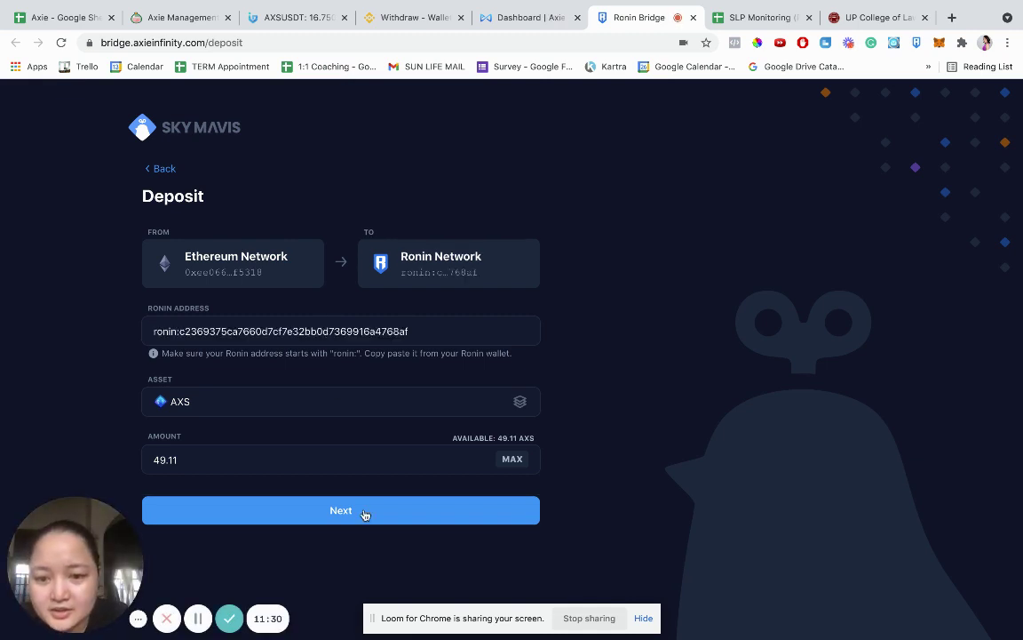
Step: Confirm the 49.11 AXS deposit, approve it in MetaMask, then reload the Axie dashboard
left_click(367, 526)
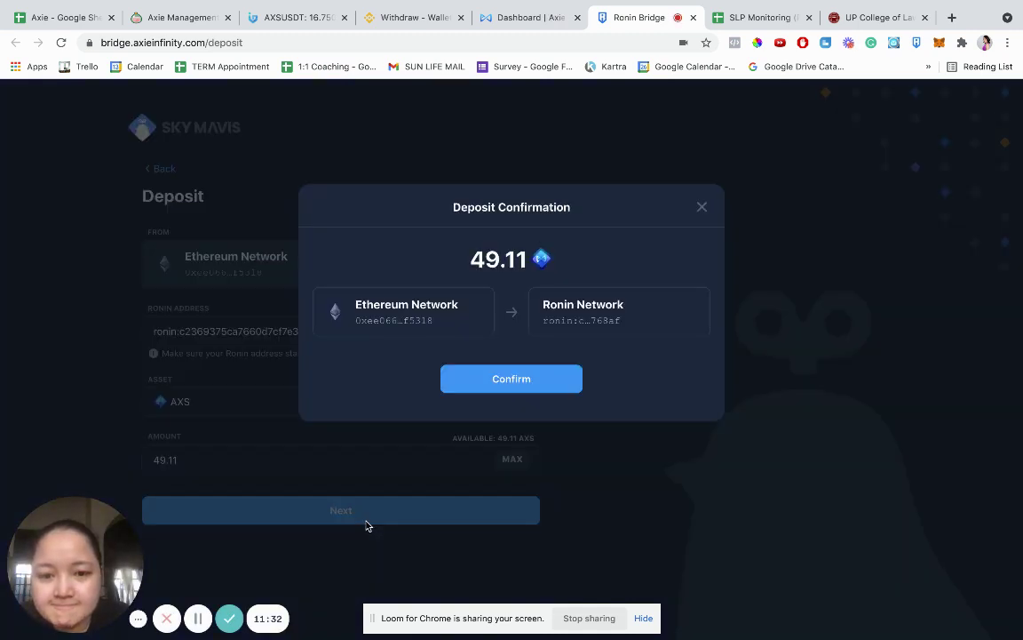
left_click(525, 380)
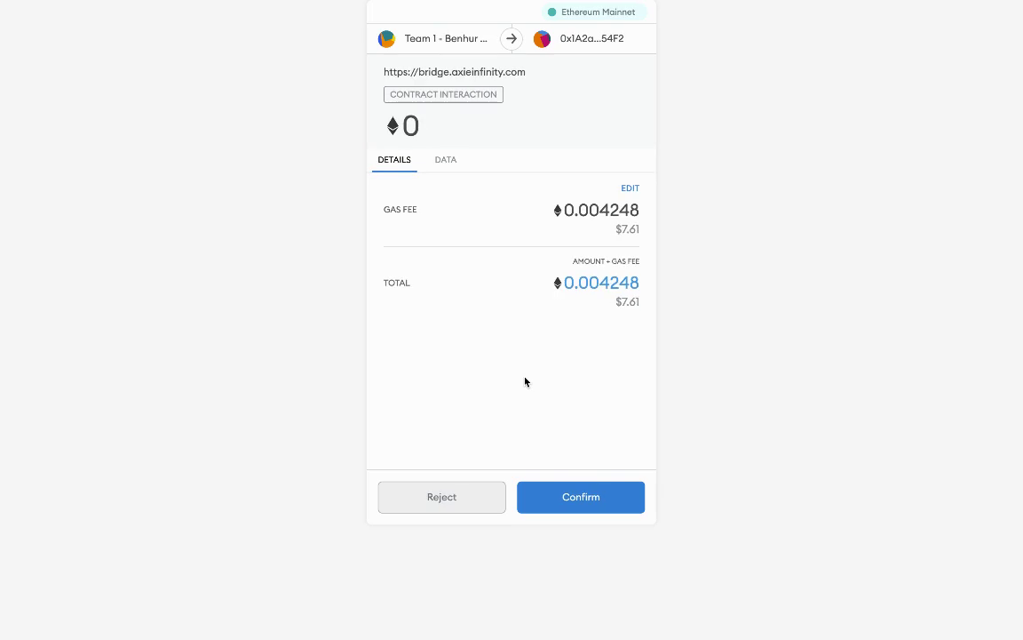
left_click(589, 499)
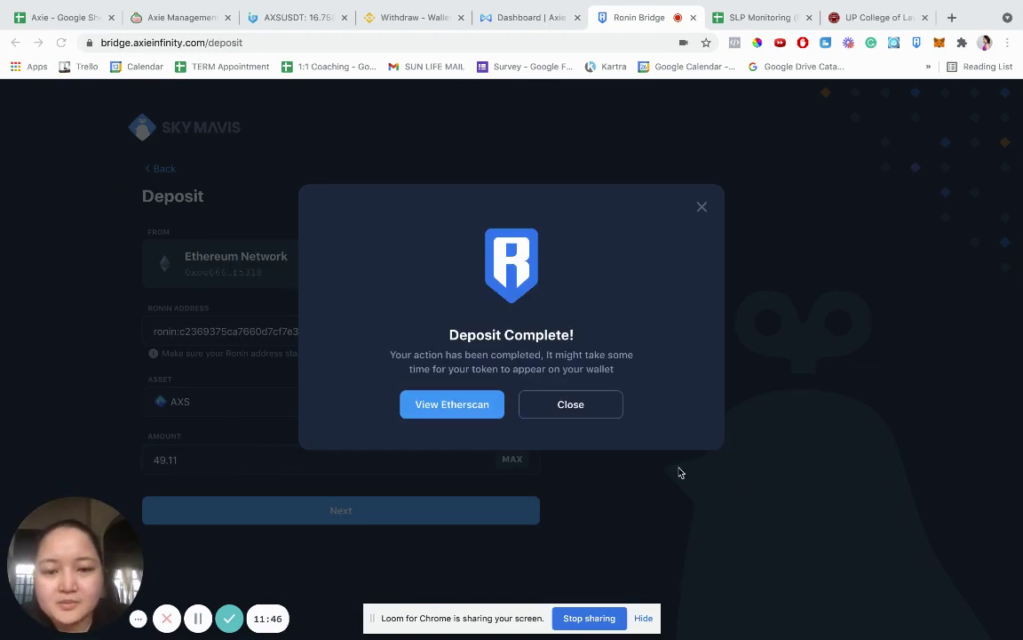
left_click(596, 414)
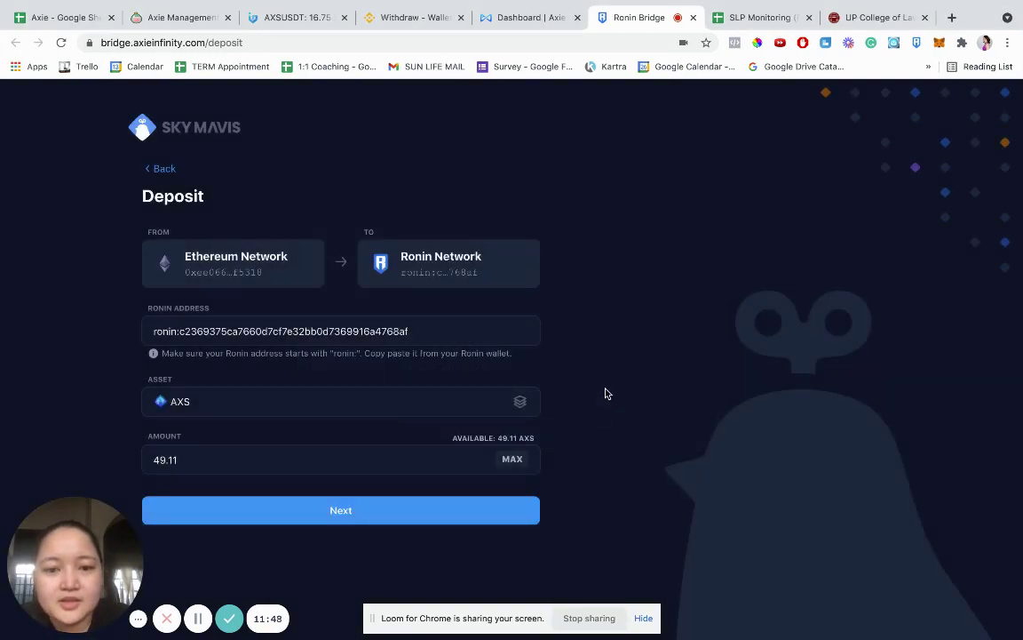
left_click(511, 20)
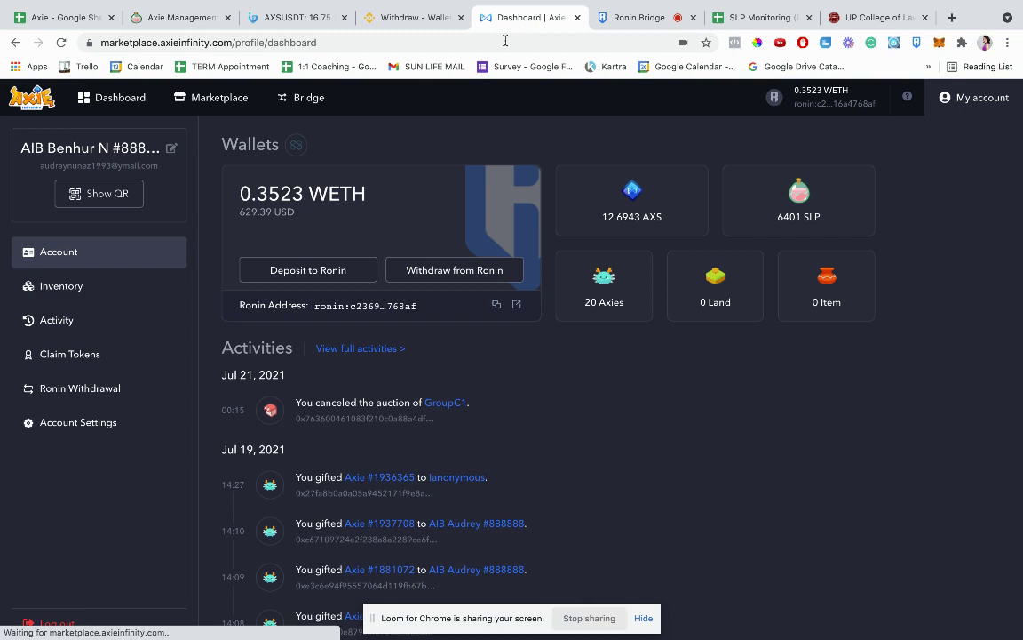
left_click(484, 42)
key("Return")
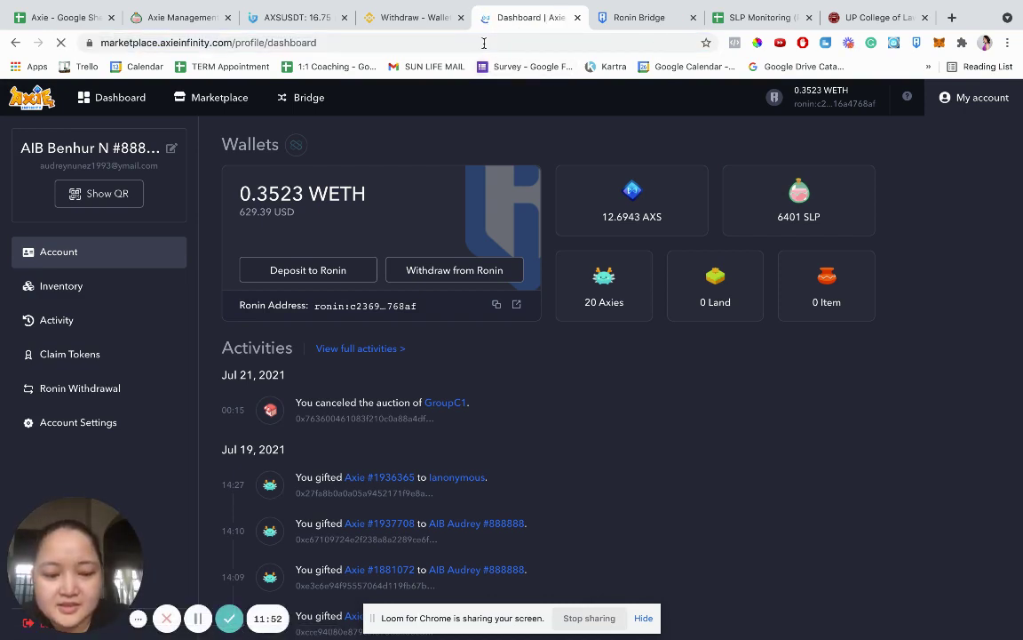